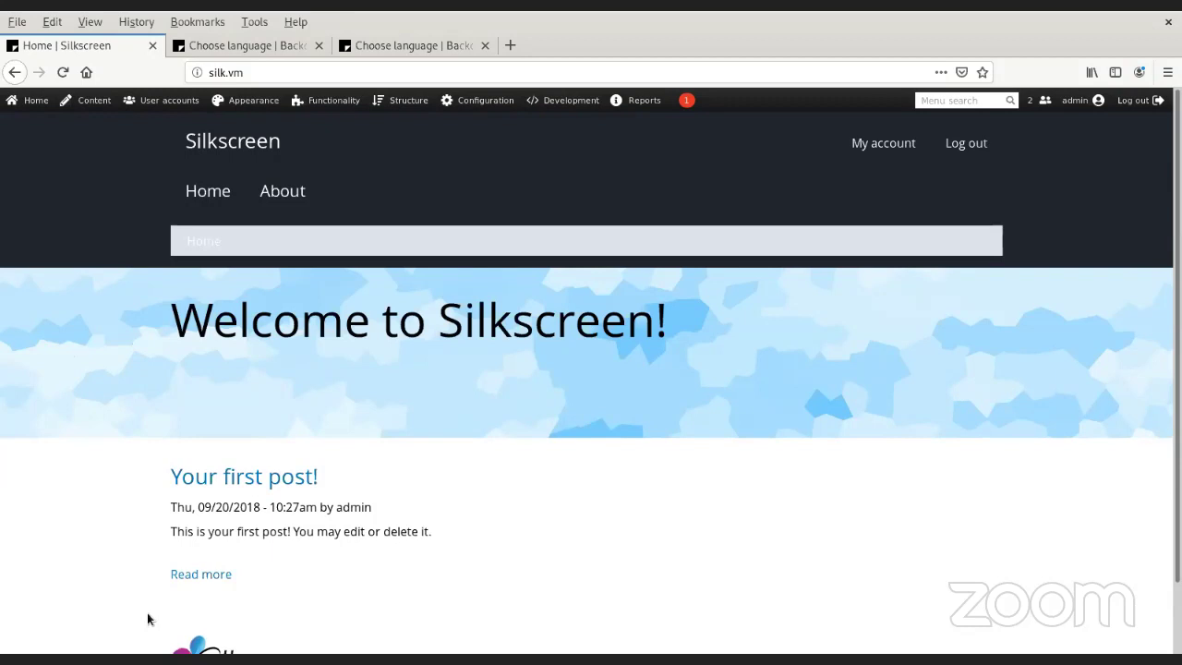
# Switch to the 'Choose language | Backdrop' tab showing the installer for pgsql.silk.vm
pyautogui.scroll(-2, 147, 612)
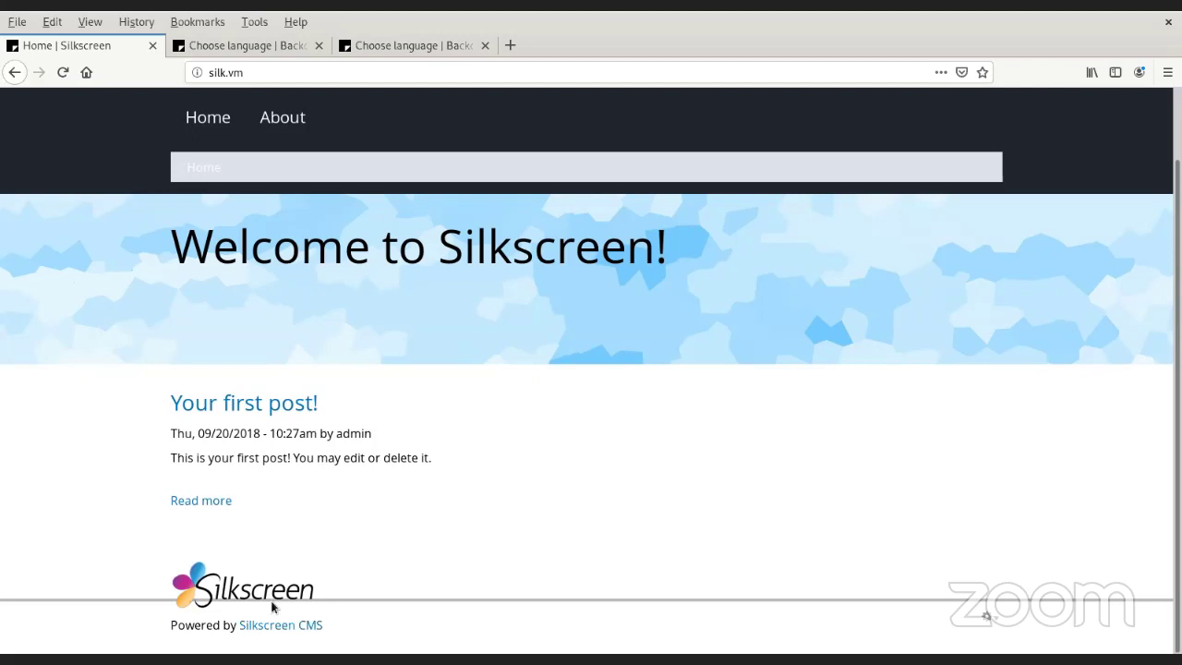
pyautogui.click(235, 52)
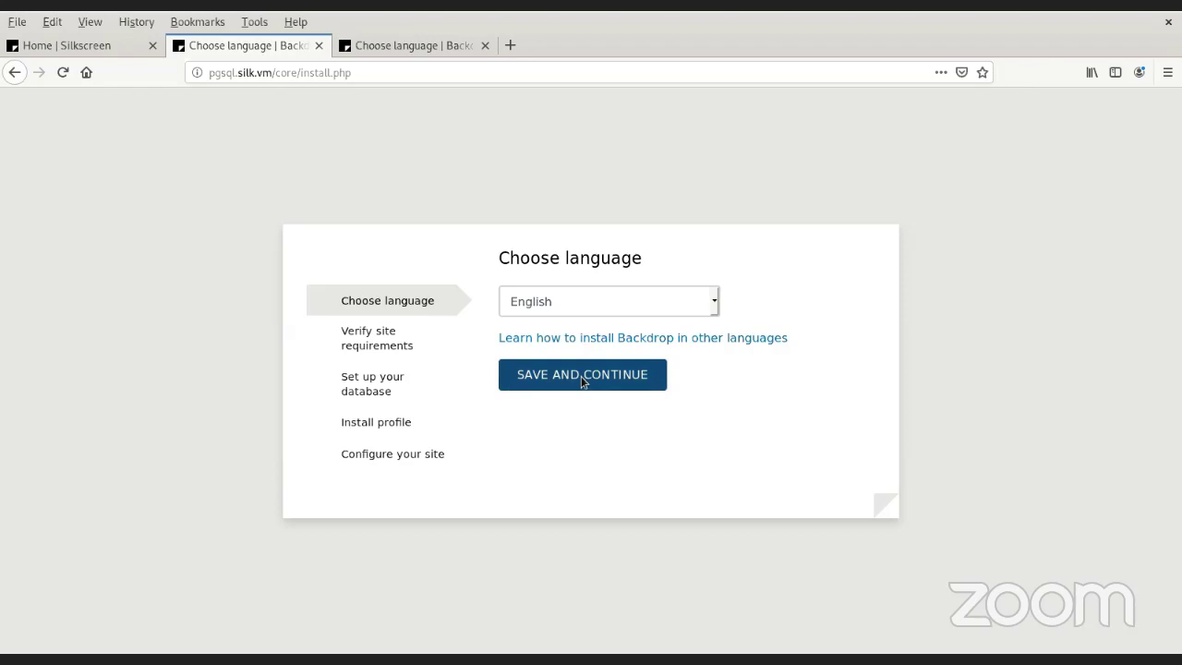
# Keep English as the install language and save to continue the installation
pyautogui.click(580, 376)
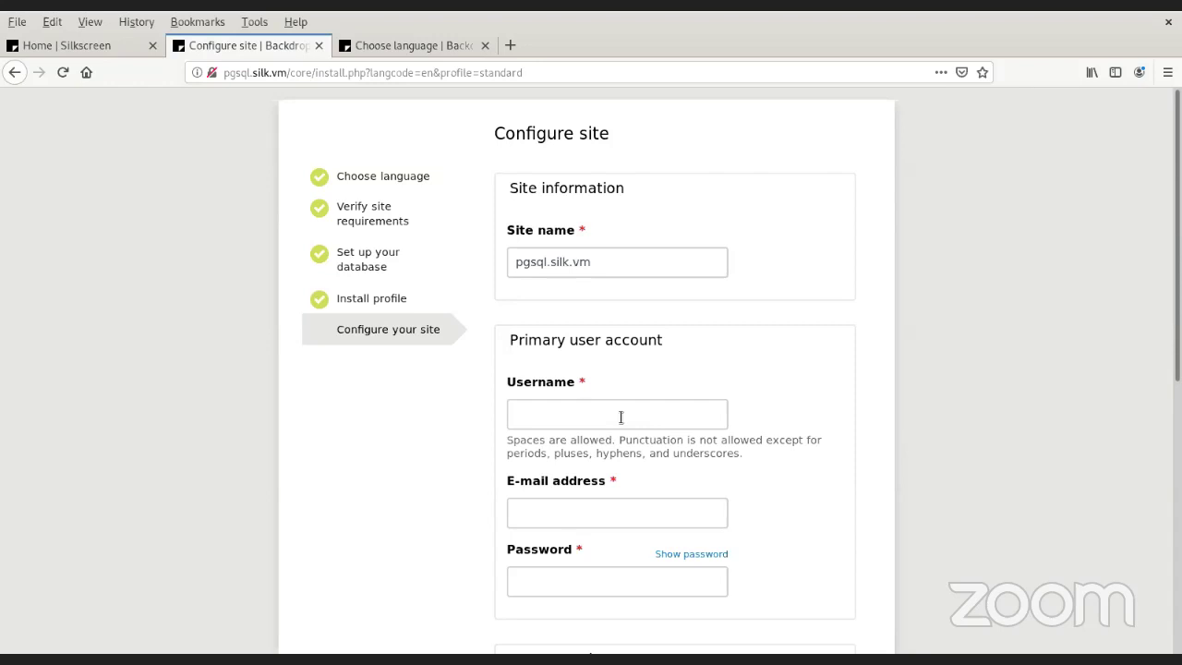
# Enter username 'admin', the admin e-mail address and a password, then submit the configuration
pyautogui.click(574, 418)
pyautogui.write('admin')
pyautogui.press('Tab')
pyautogui.write('a')
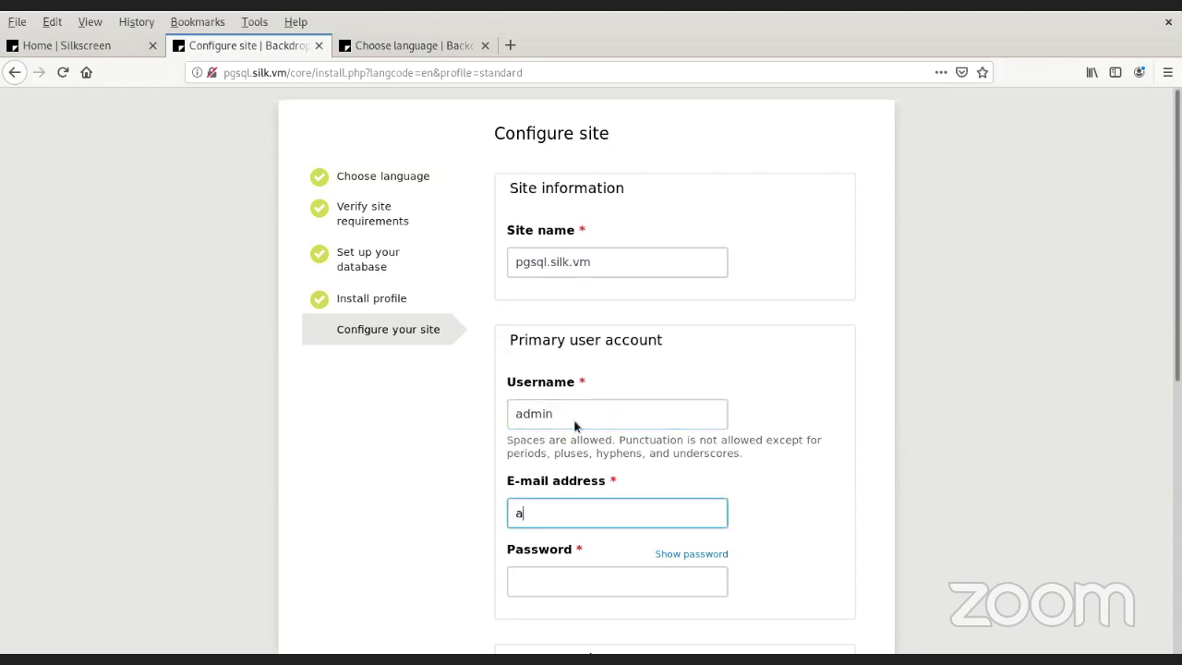
pyautogui.write('dmin@lexample.com')
pyautogui.press('Tab')
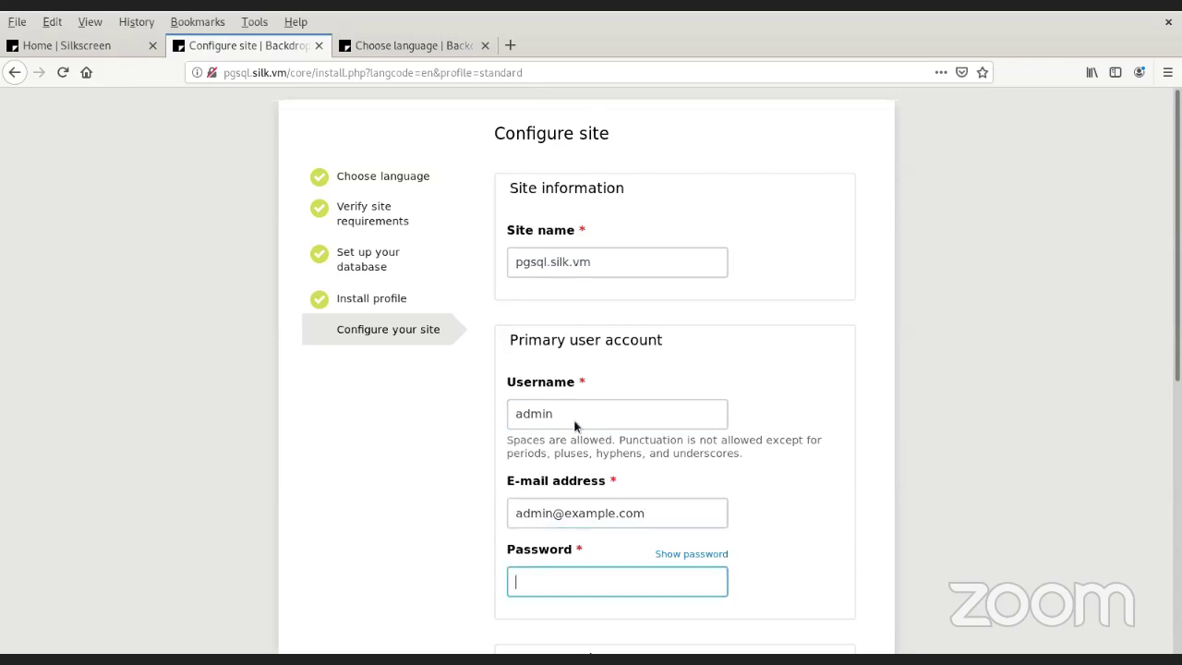
pyautogui.press('Return')
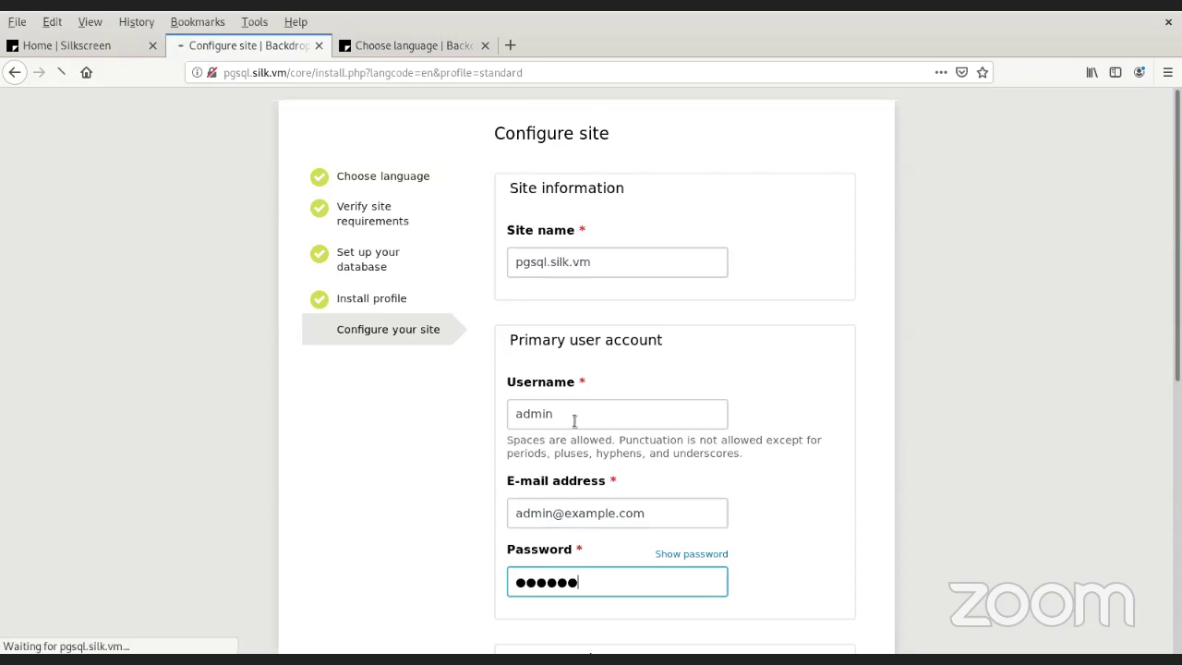
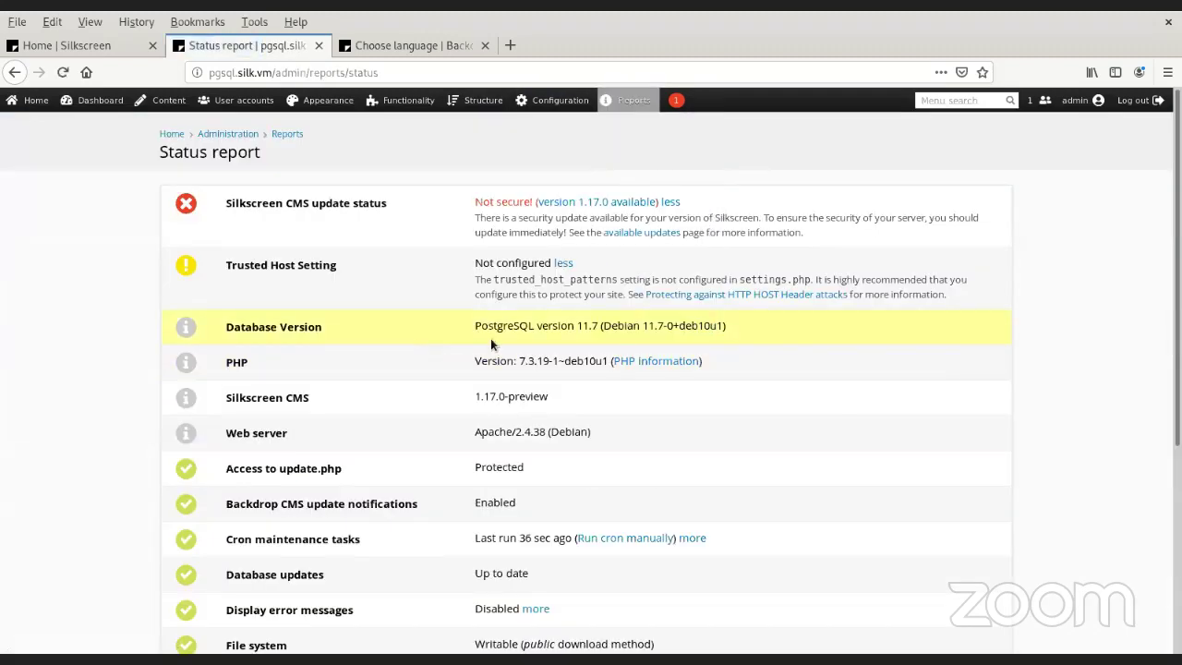
pyautogui.doubleClick(501, 325)
pyautogui.click(502, 325)
pyautogui.click(779, 324)
pyautogui.scroll(-5, 734, 316)
pyautogui.scroll(-1, 732, 316)
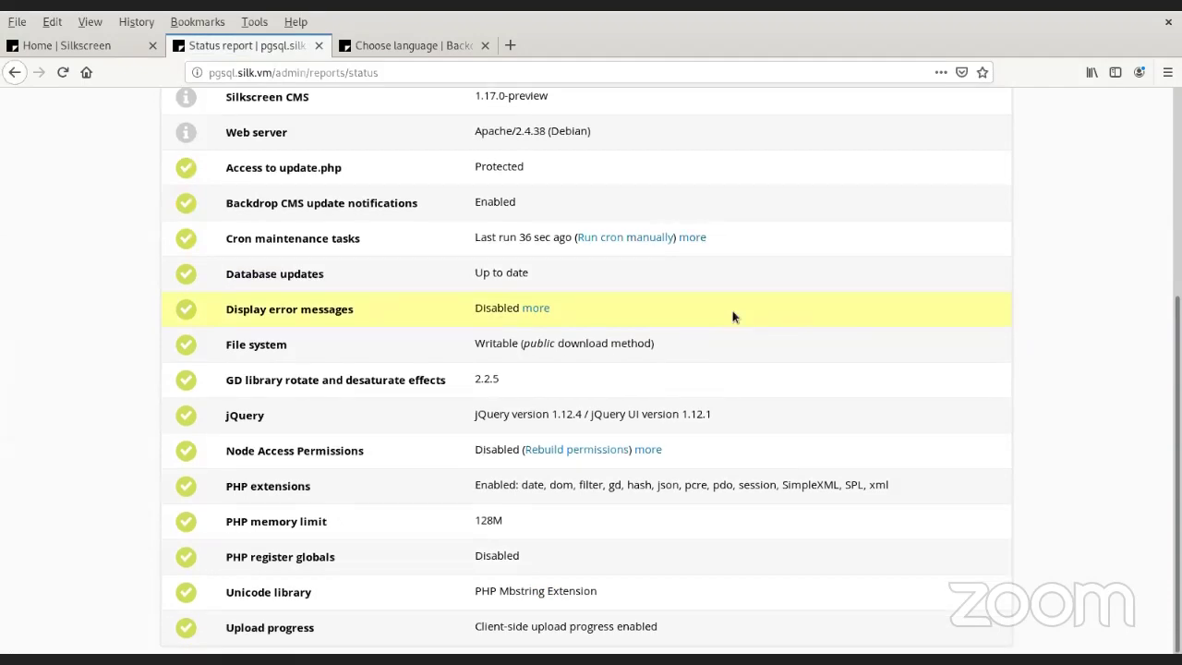
pyautogui.scroll(5, 732, 317)
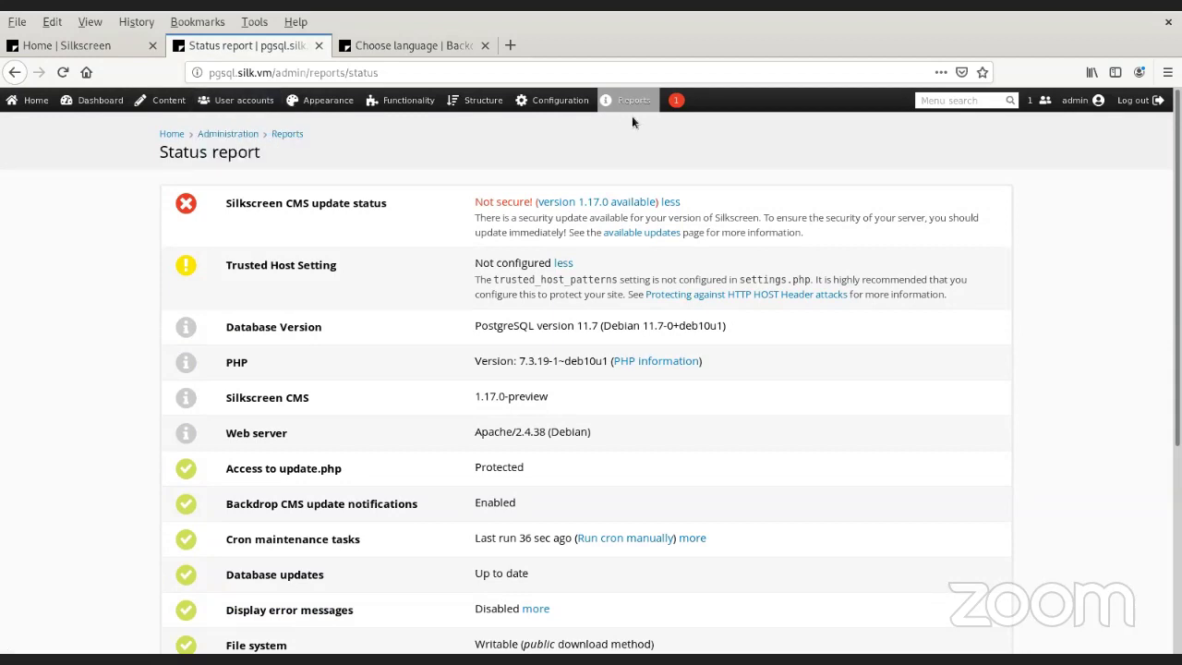
# Open Configuration > Drivers to list the cache, config storage and database drivers, including PostgreSQL Database Driver 1.10.0
pyautogui.moveTo(229, 111)
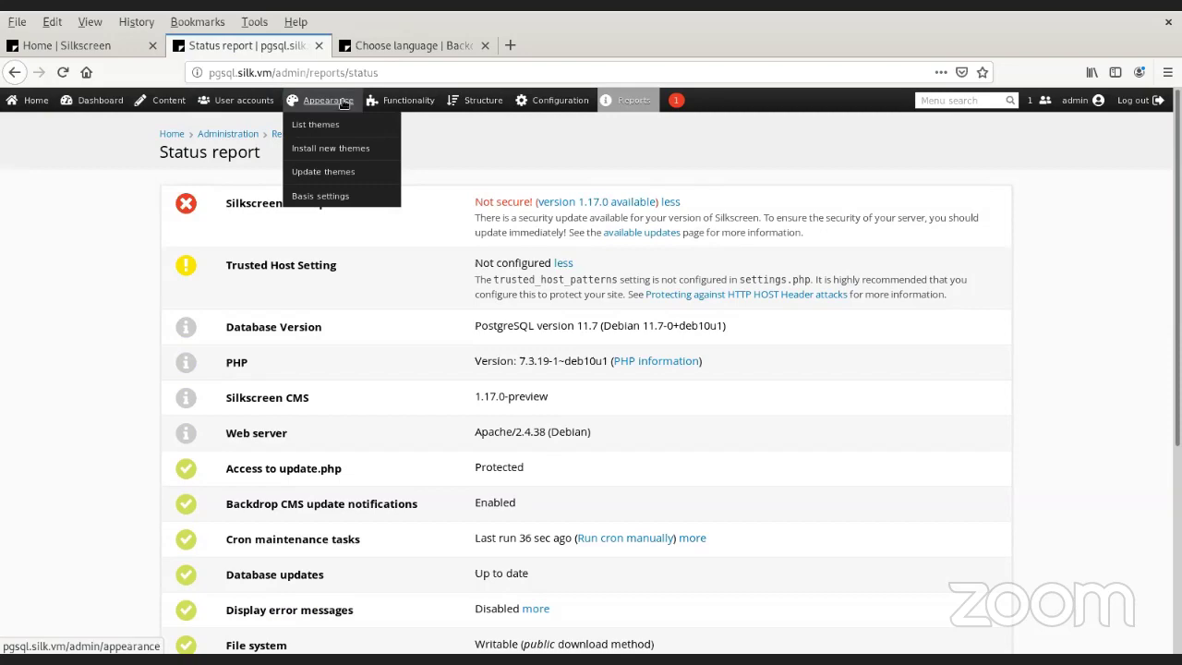
pyautogui.moveTo(559, 99)
pyautogui.click(554, 205)
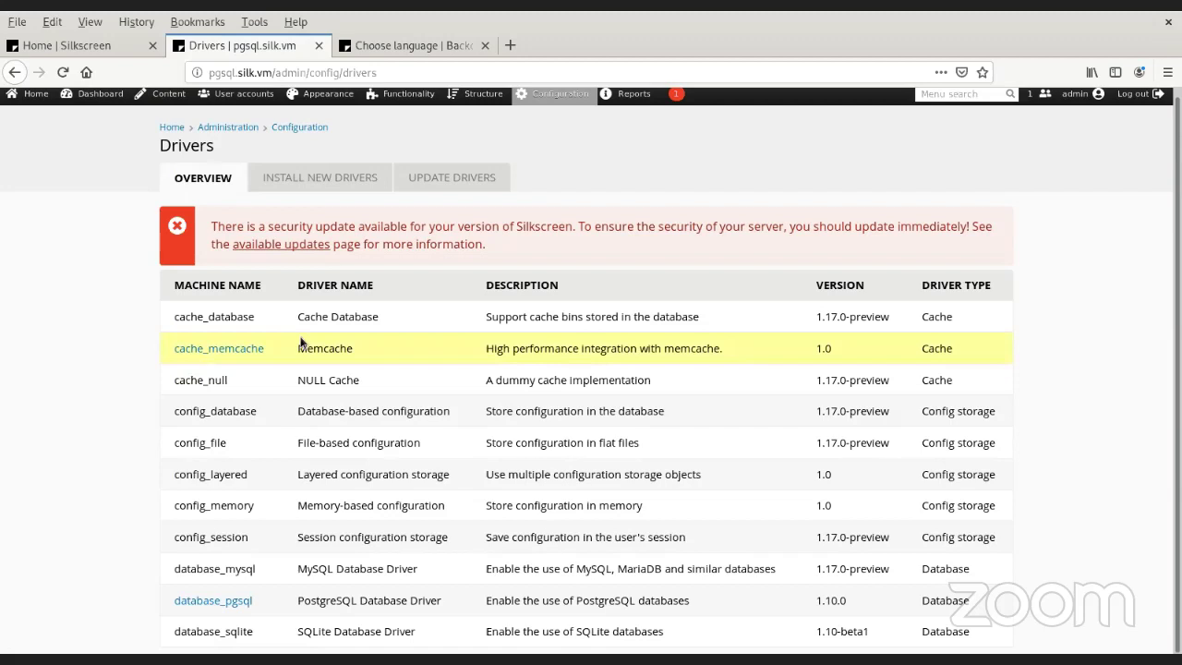
# Switch to Install new drivers, showing PostgreSQL Database already enabled and an empty installation queue
pyautogui.click(304, 178)
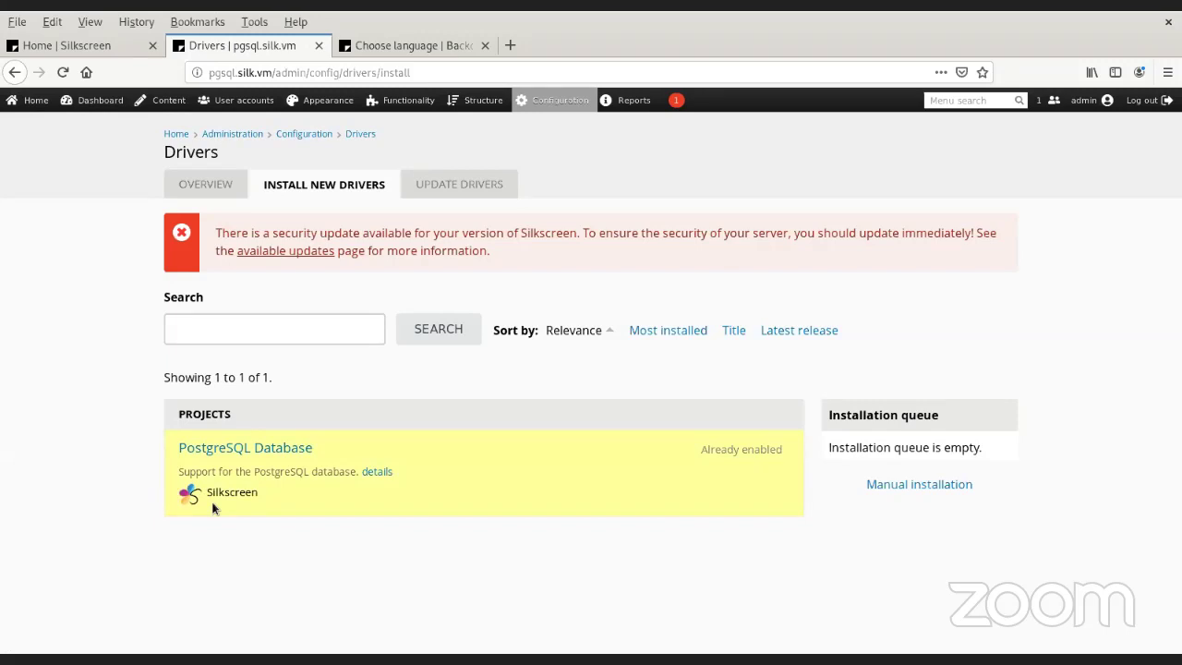
# Go through the Functionality menu to Install new modules, listing 487 projects led by Backup and Migrate
pyautogui.moveTo(402, 100)
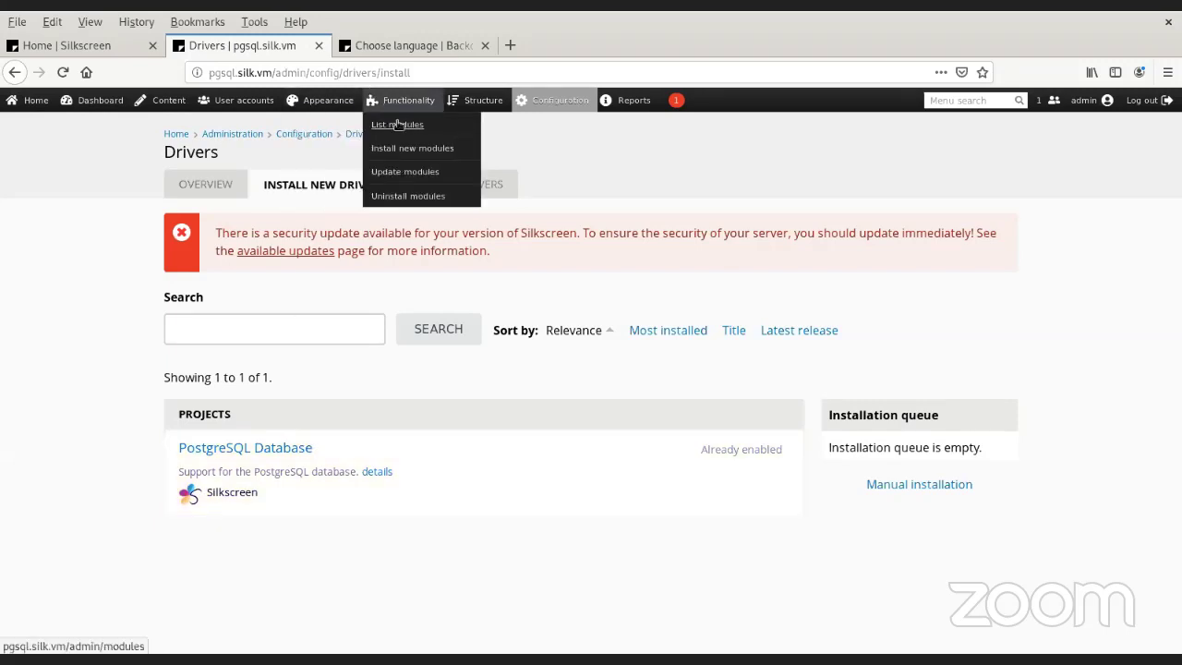
pyautogui.click(397, 124)
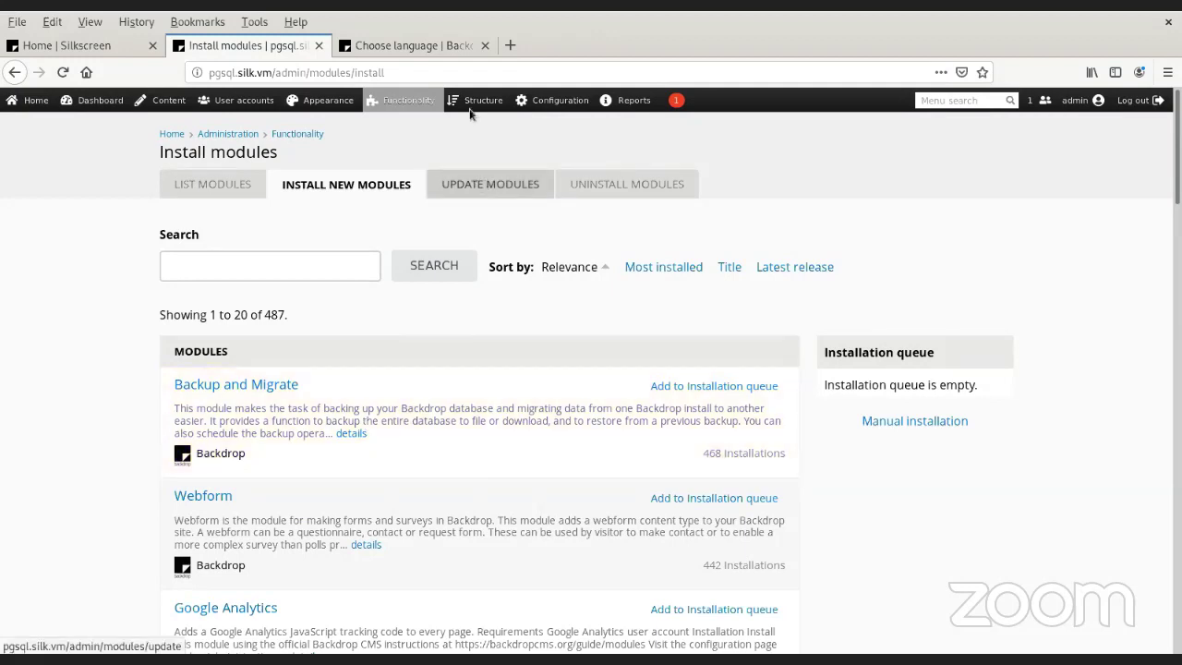
pyautogui.moveTo(468, 112)
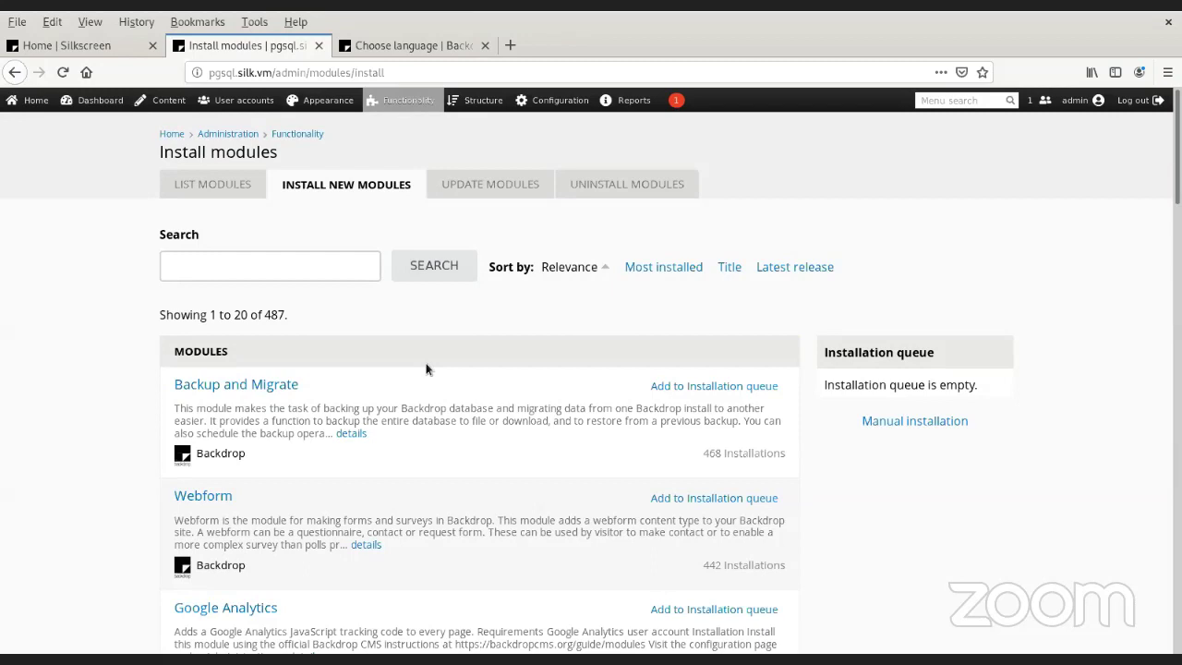
pyautogui.moveTo(387, 104)
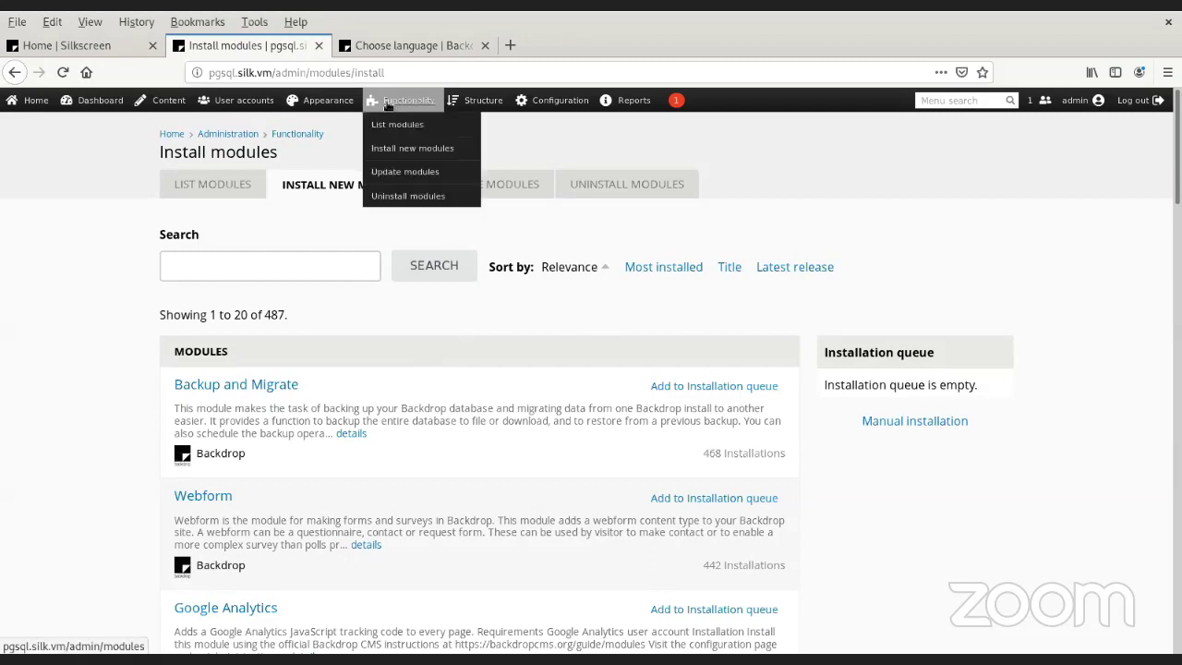
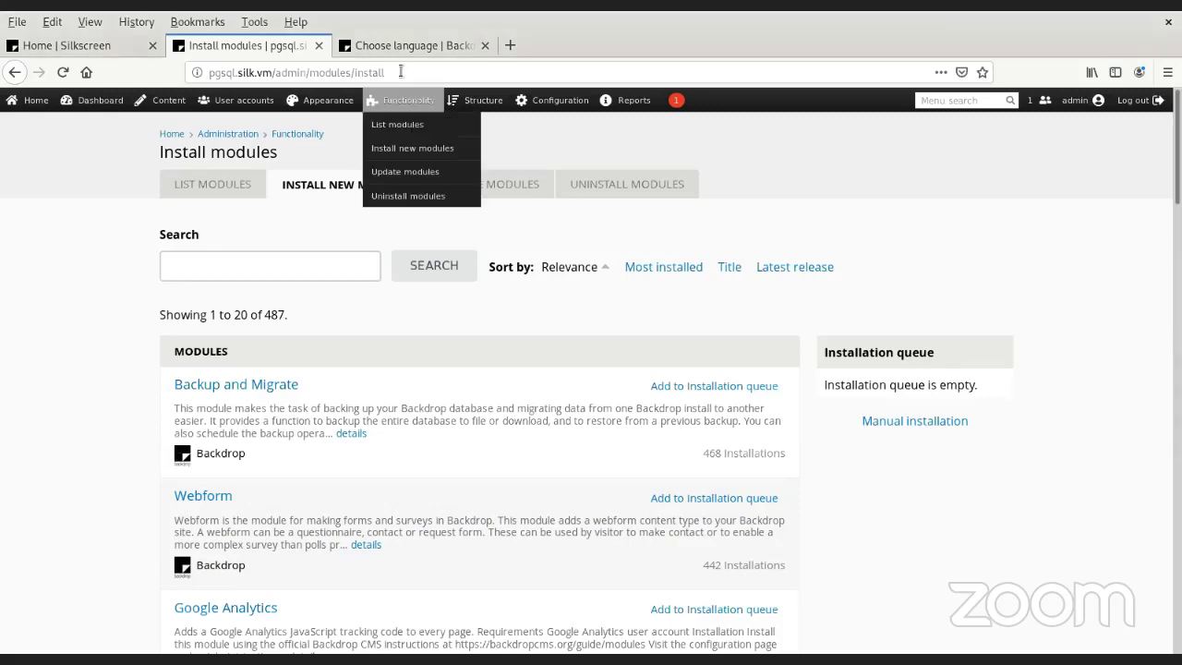
# Load github.com/silkscreen-contrib/ in a new tab, which returns GitHub's 404 page
pyautogui.click(509, 46)
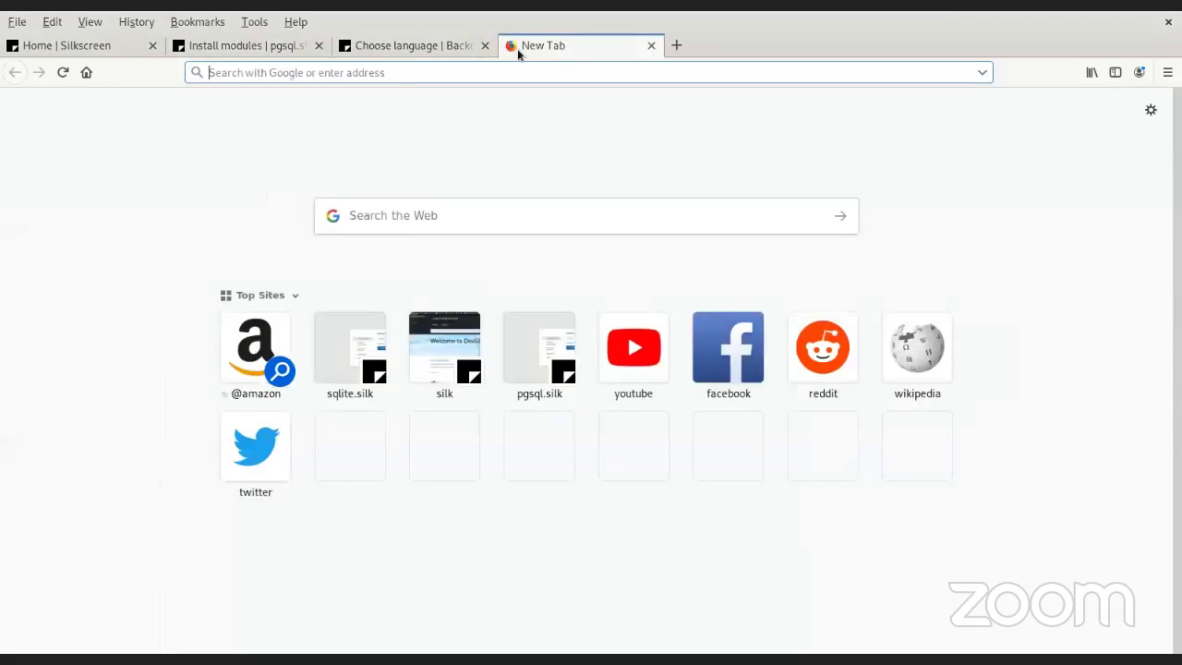
pyautogui.write('githu')
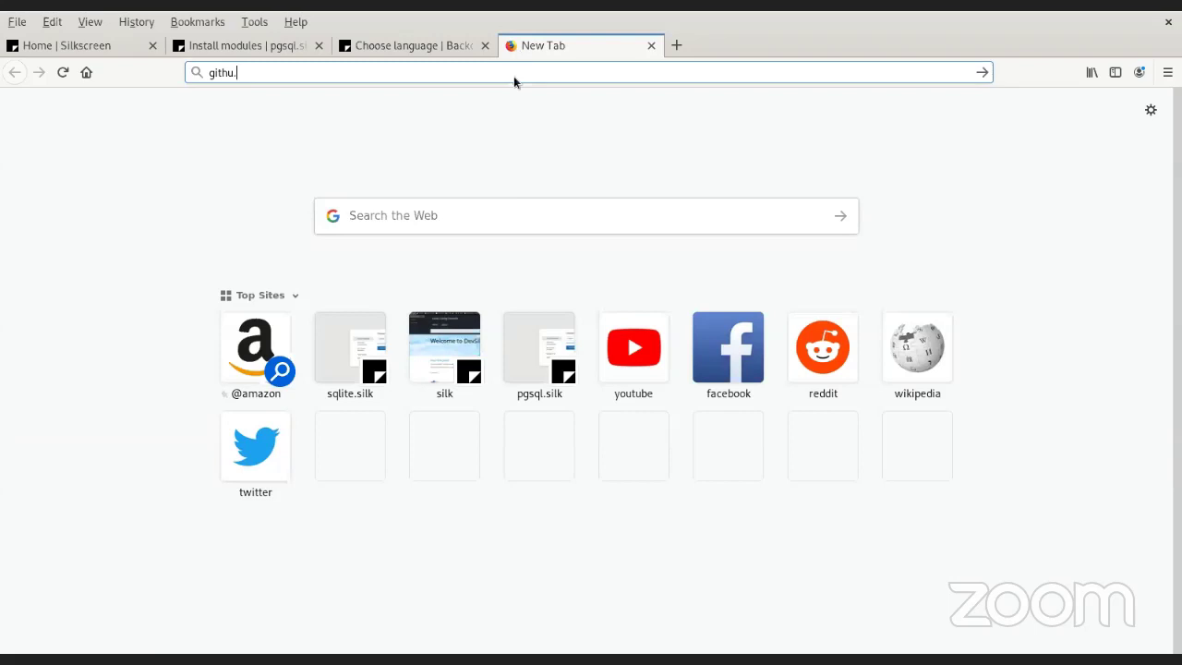
pyautogui.write('b.com/silkscreen-contrib/')
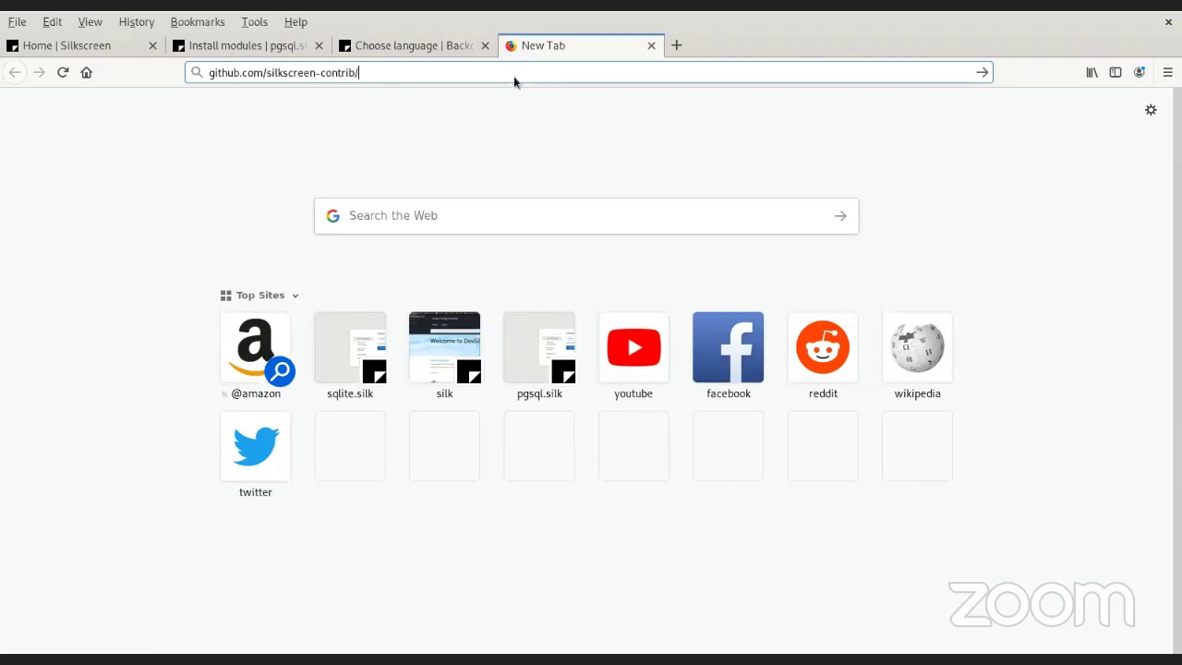
pyautogui.press('Return')
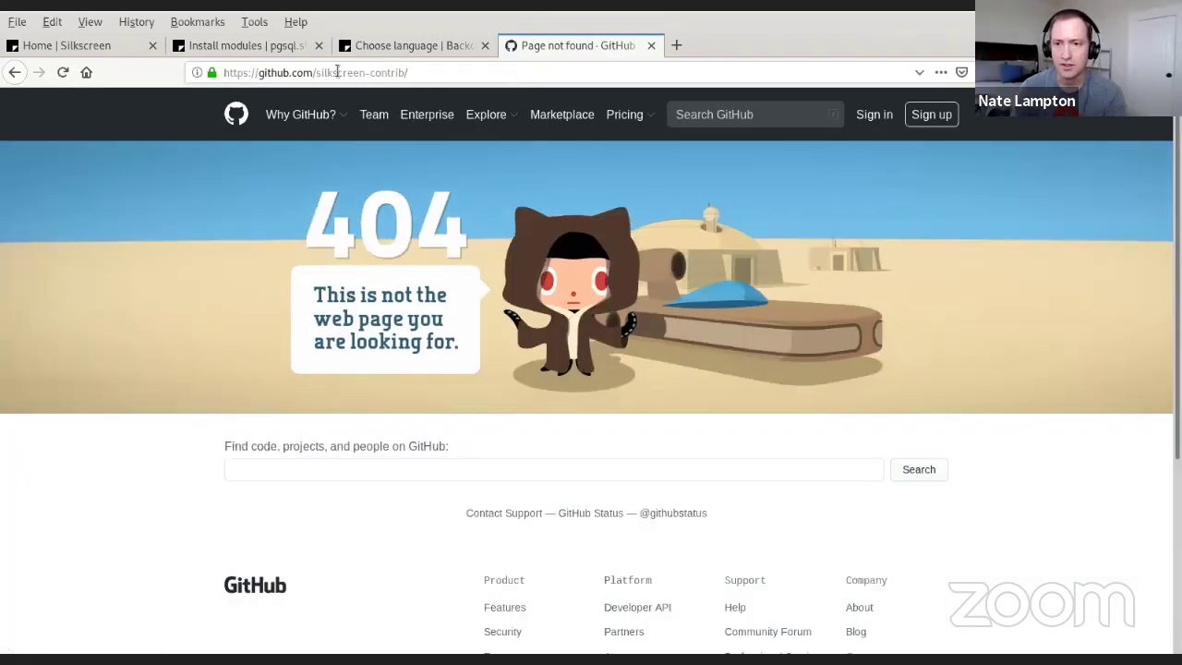
pyautogui.click(367, 72)
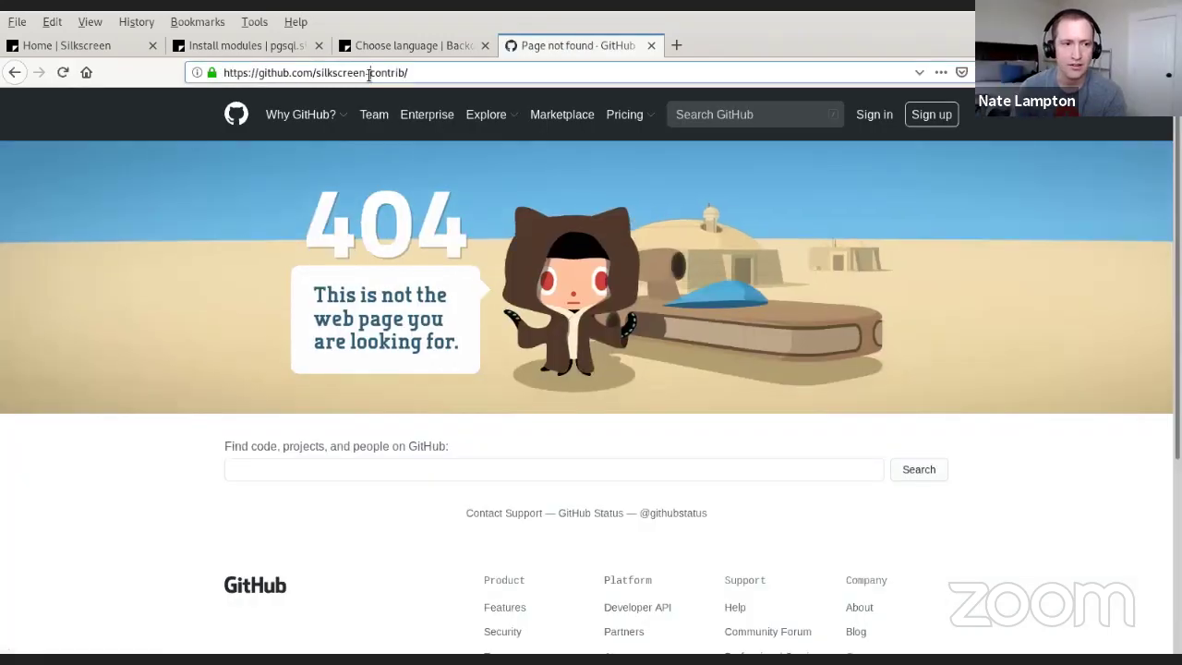
# Correct the address to github.com/silkscreencms-contrib/ and scroll to its database_sqlite, database_pgsql and config_memory repositories
pyautogui.write('cms')
pyautogui.press('Return')
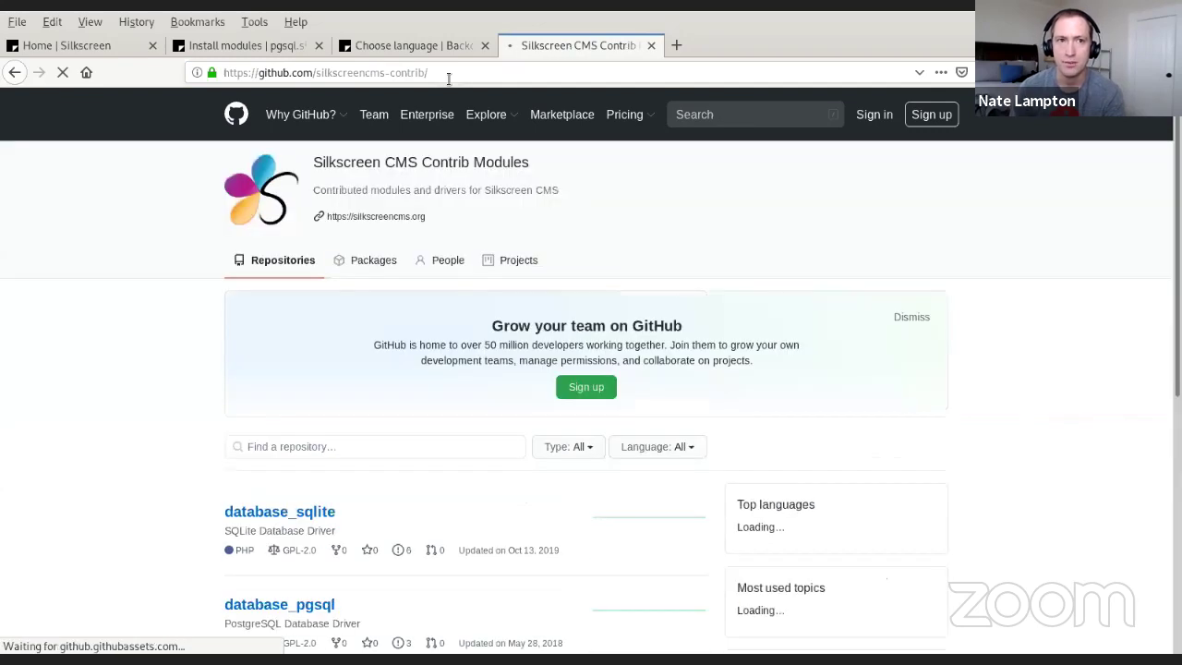
pyautogui.scroll(-3, 108, 466)
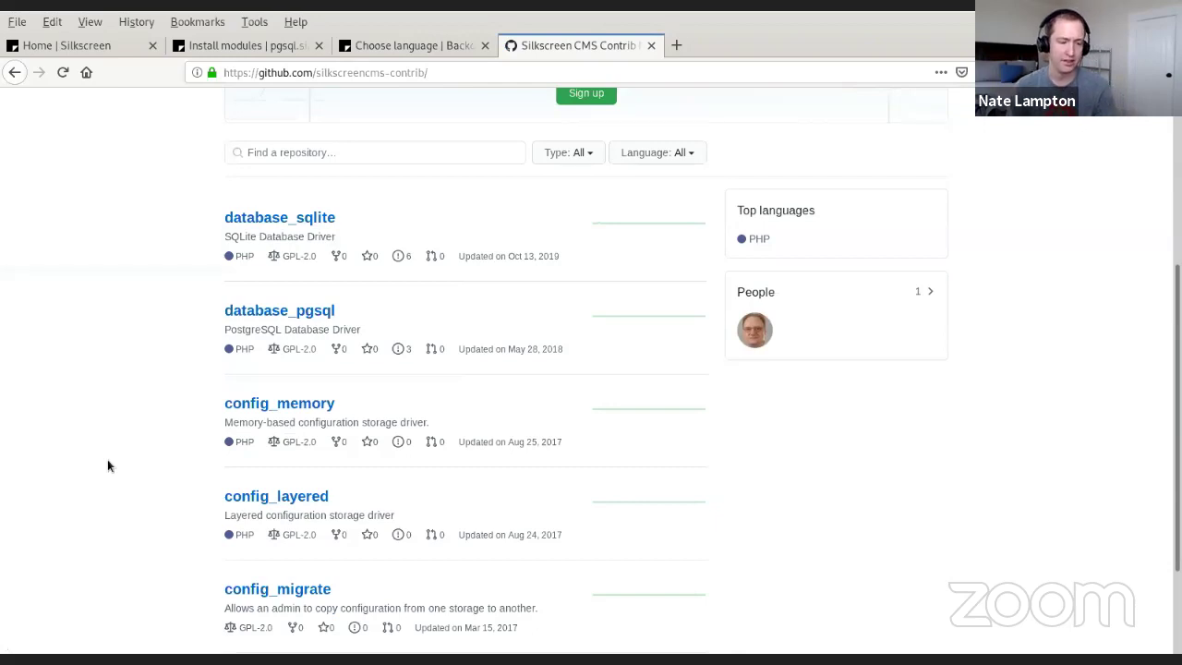
pyautogui.scroll(-2, 109, 466)
pyautogui.scroll(2, 108, 466)
# Scroll down to the five repositories, including config_layered and config_migrate
pyautogui.scroll(-1, 108, 467)
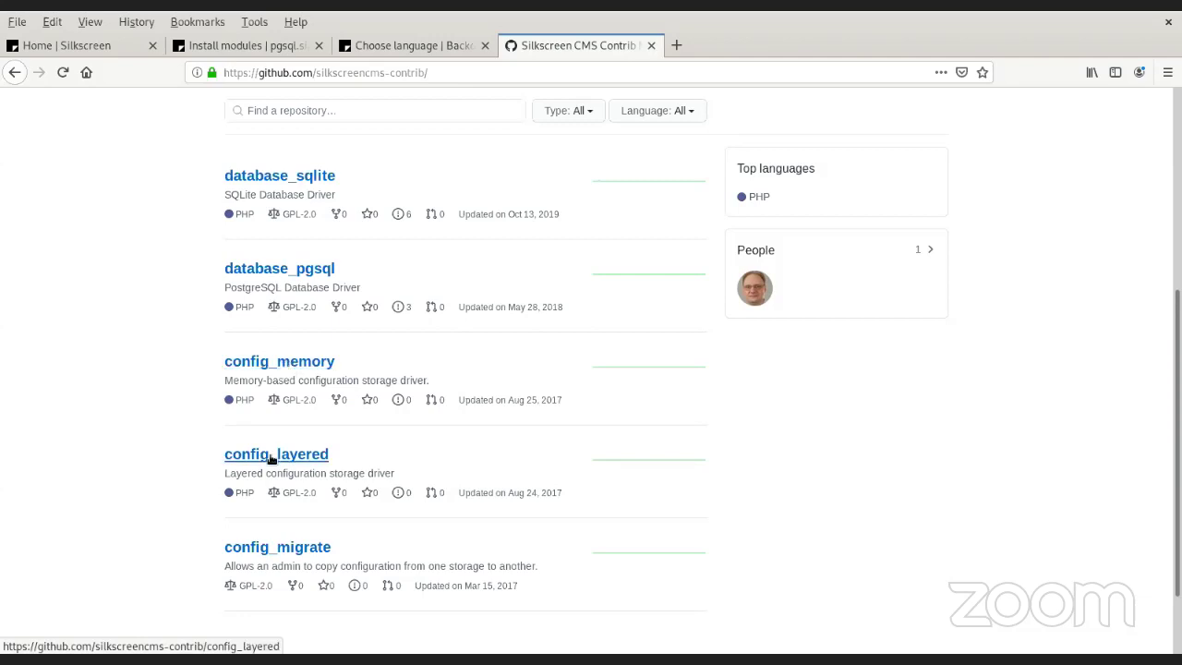
# Open the config_layered repository and scroll down to its README example
pyautogui.click(272, 454)
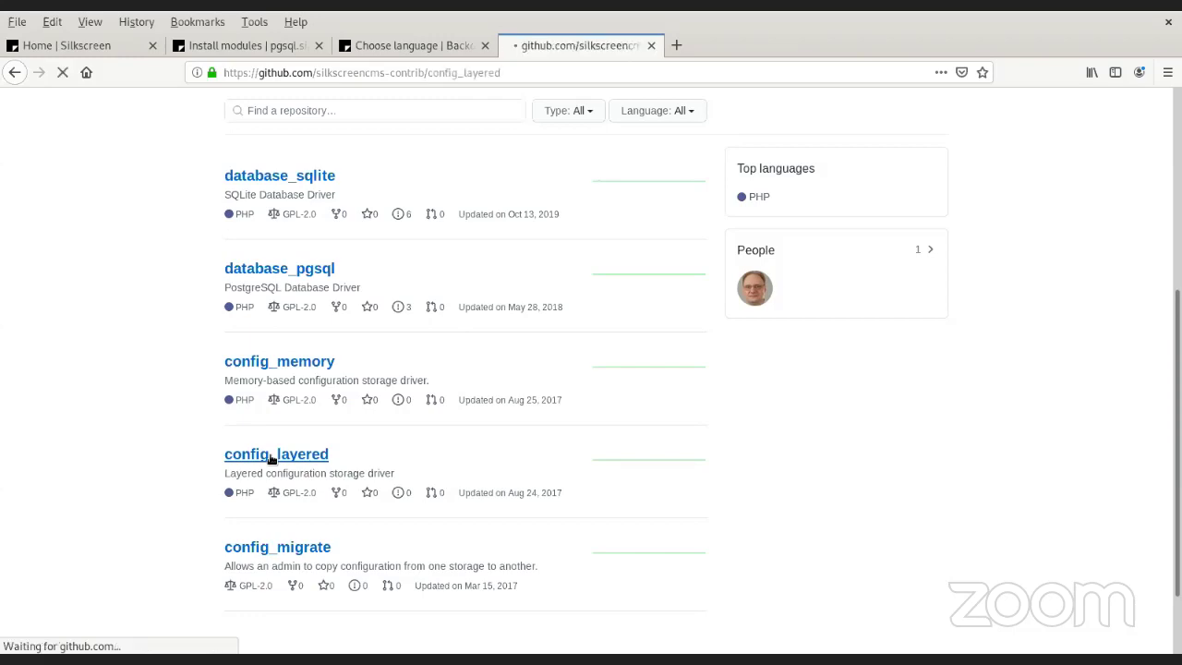
pyautogui.scroll(-3, 117, 449)
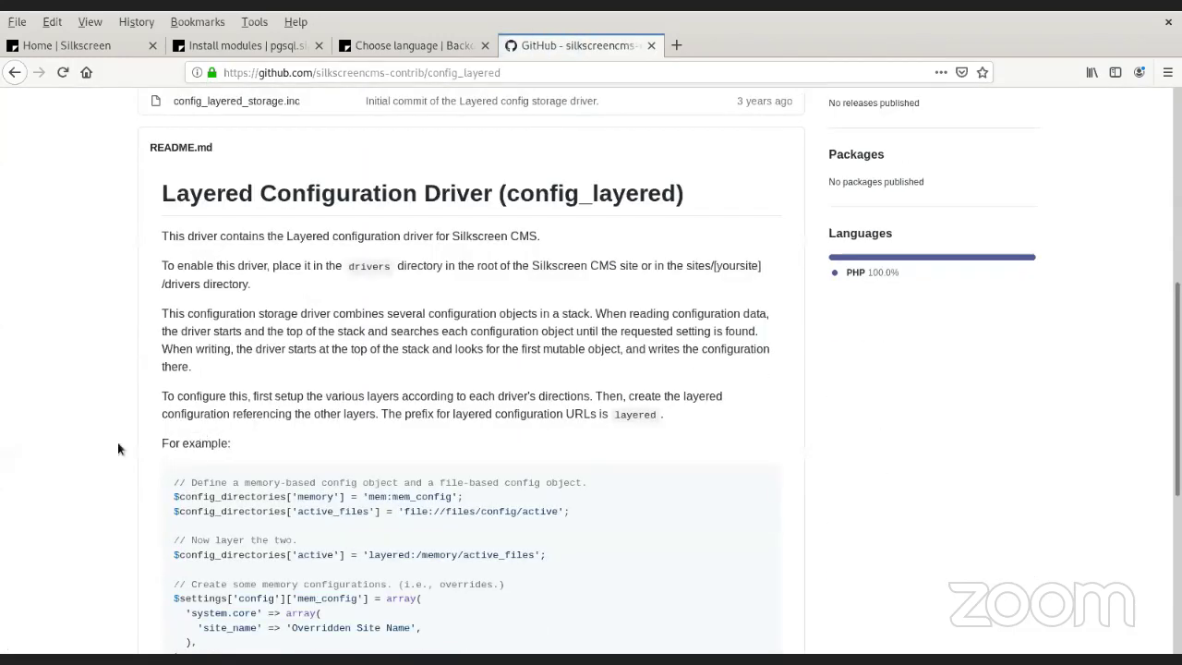
pyautogui.scroll(-3, 117, 449)
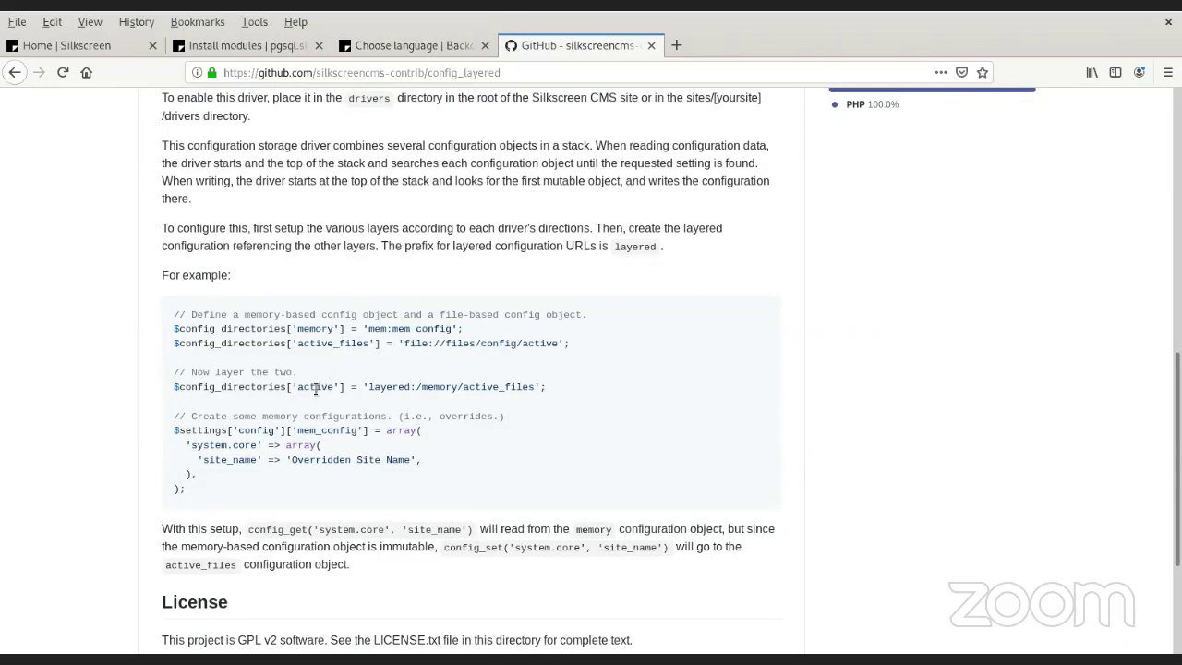
# Highlight 'memory', 'active_files' and the memory override settings in the layered configuration example
pyautogui.doubleClick(385, 386)
pyautogui.doubleClick(440, 386)
pyautogui.doubleClick(475, 386)
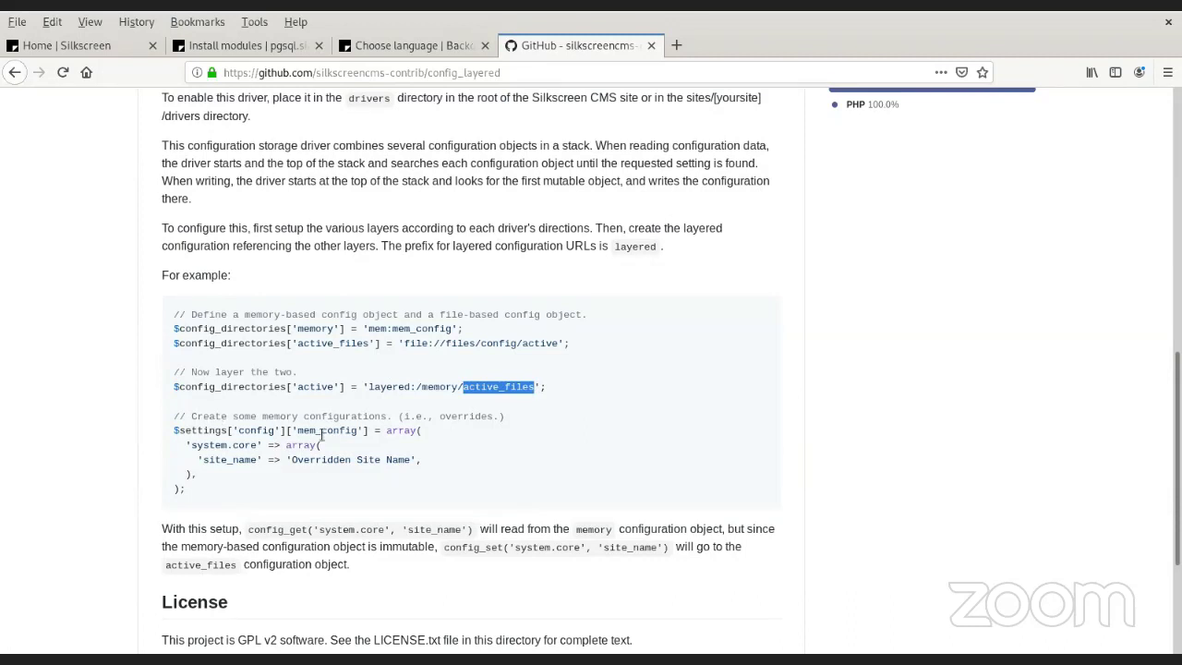
pyautogui.moveTo(323, 430); pyautogui.dragTo(338, 462)
pyautogui.click(346, 475)
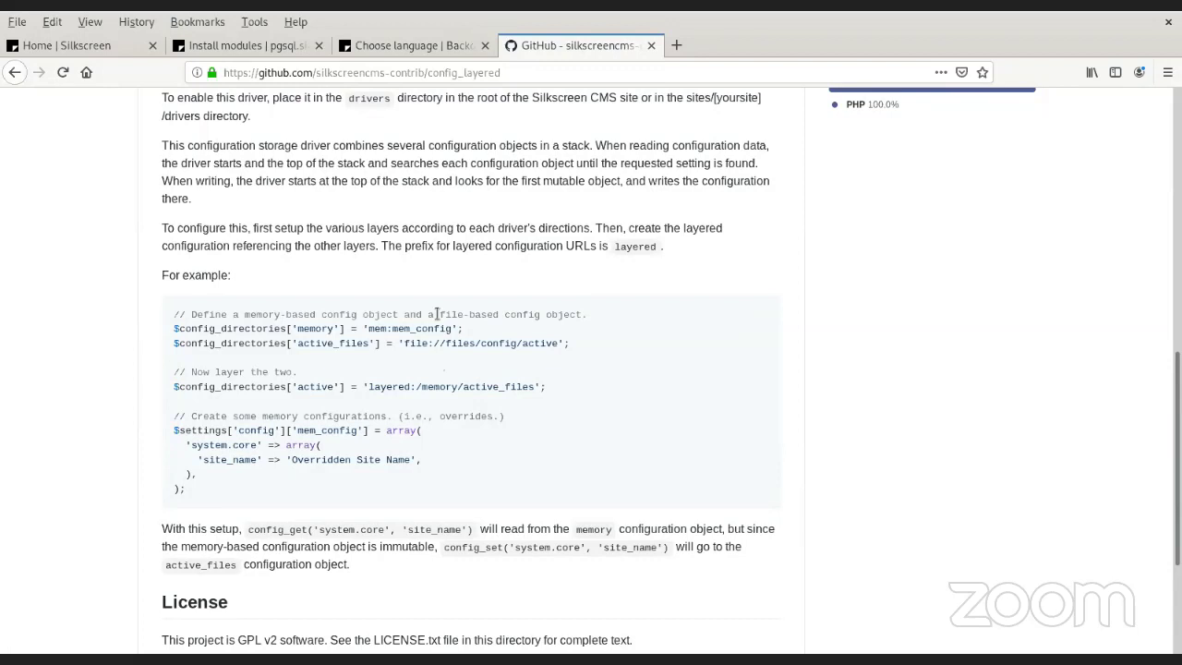
pyautogui.click(14, 74)
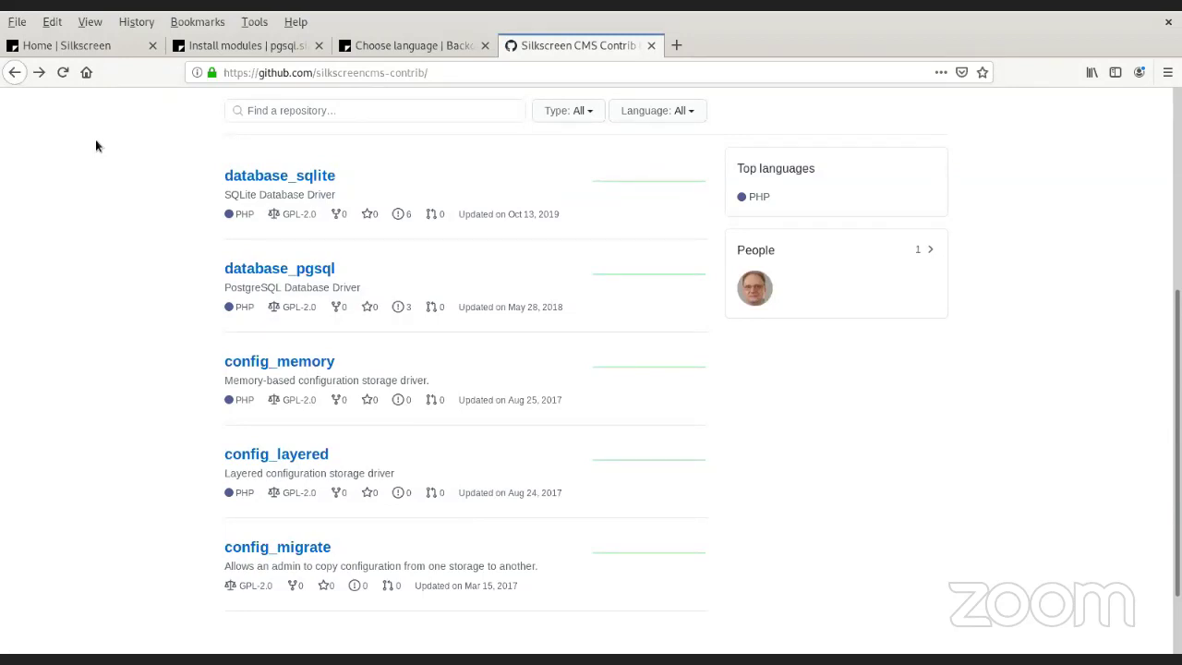
pyautogui.click(36, 71)
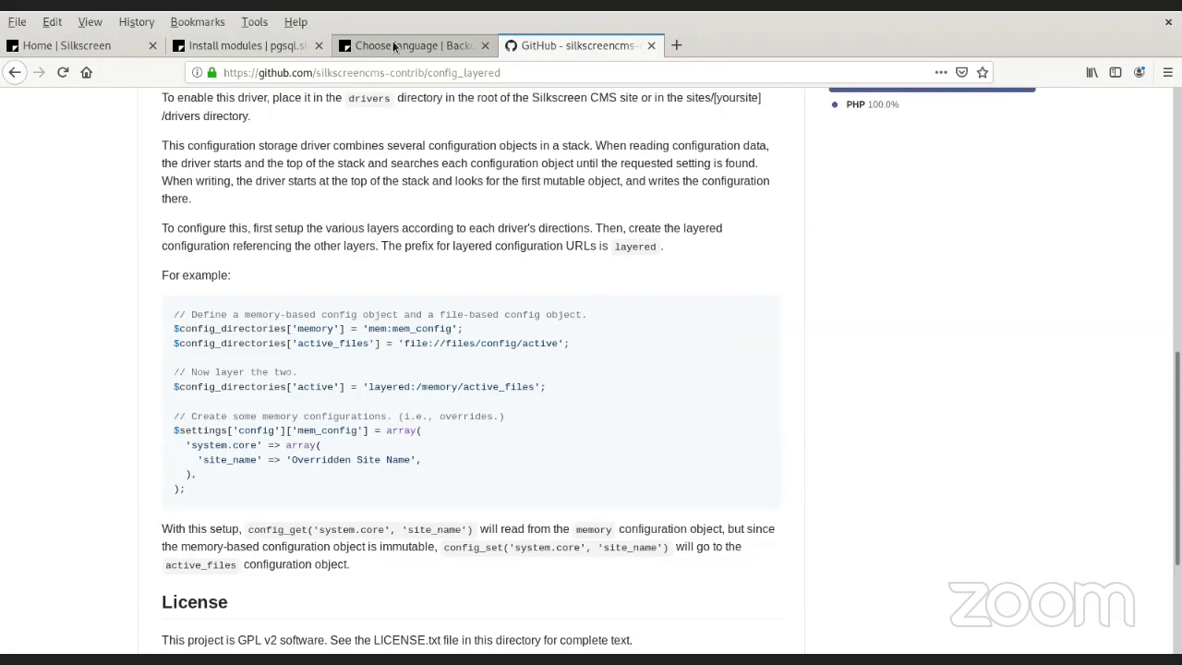
# Go through the SQLite installer tab to the PostgreSQL site's Install modules page listing 487 modules
pyautogui.click(394, 47)
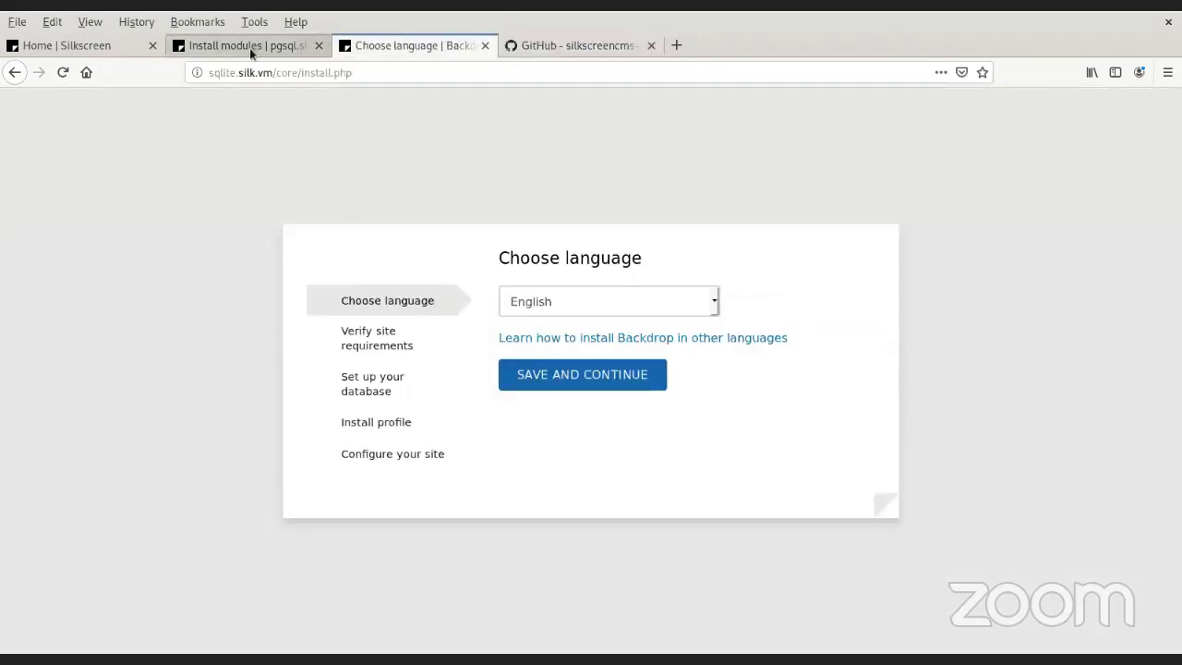
pyautogui.click(210, 47)
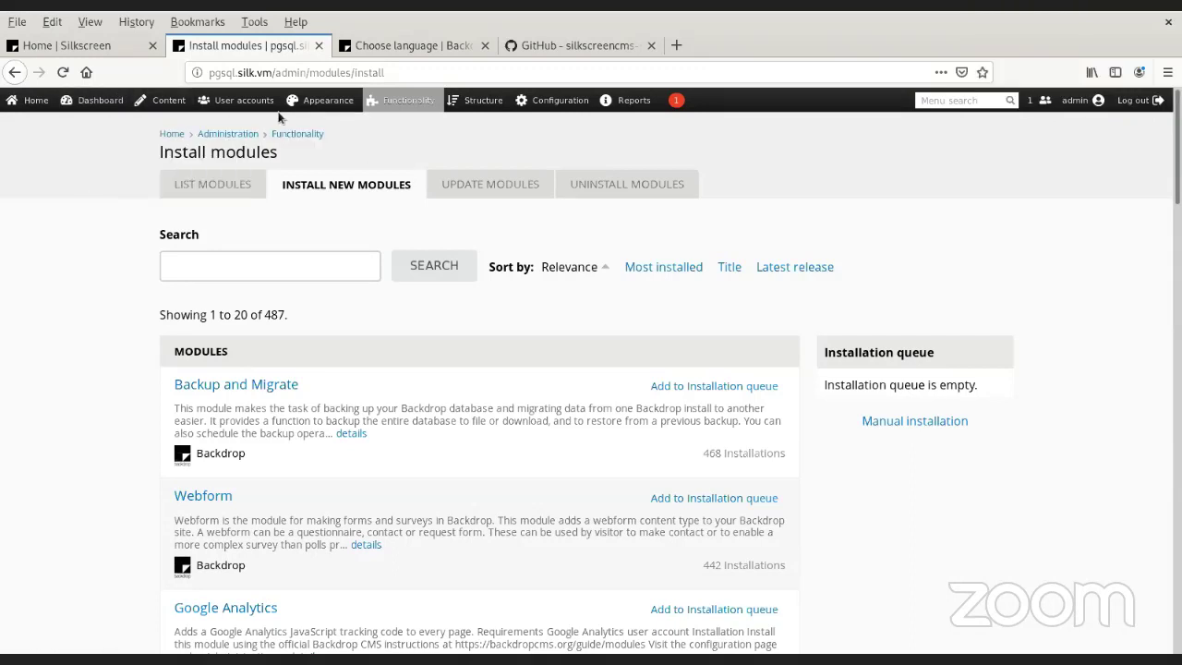
pyautogui.moveTo(394, 105)
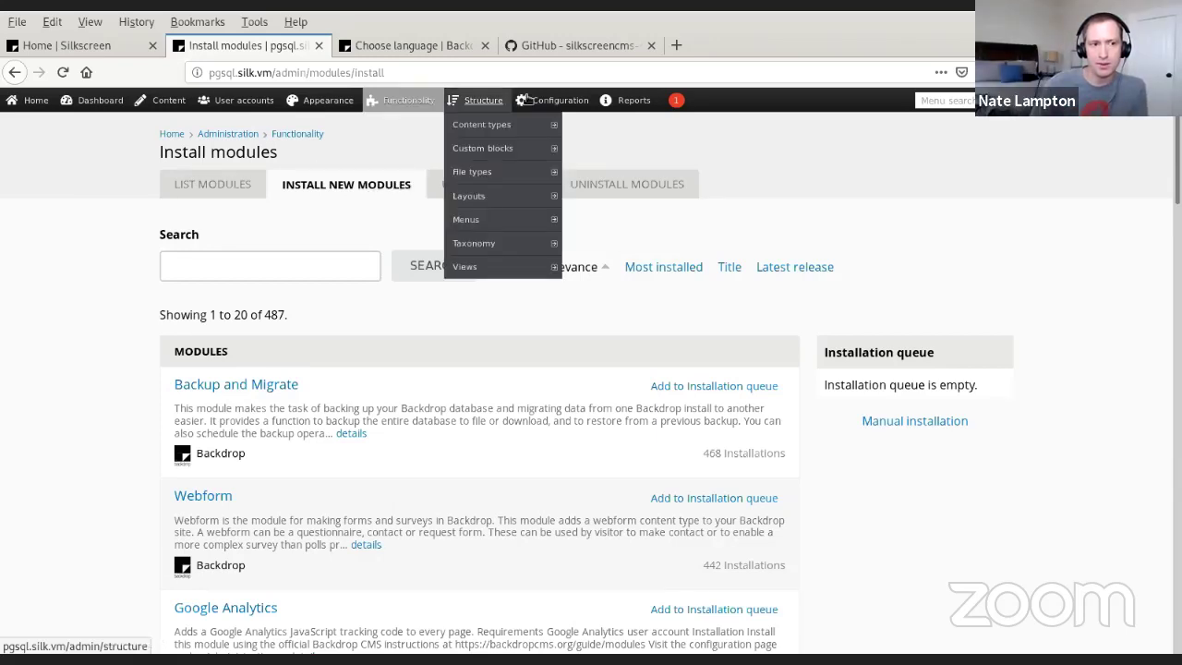
pyautogui.moveTo(554, 99)
pyautogui.moveTo(561, 150)
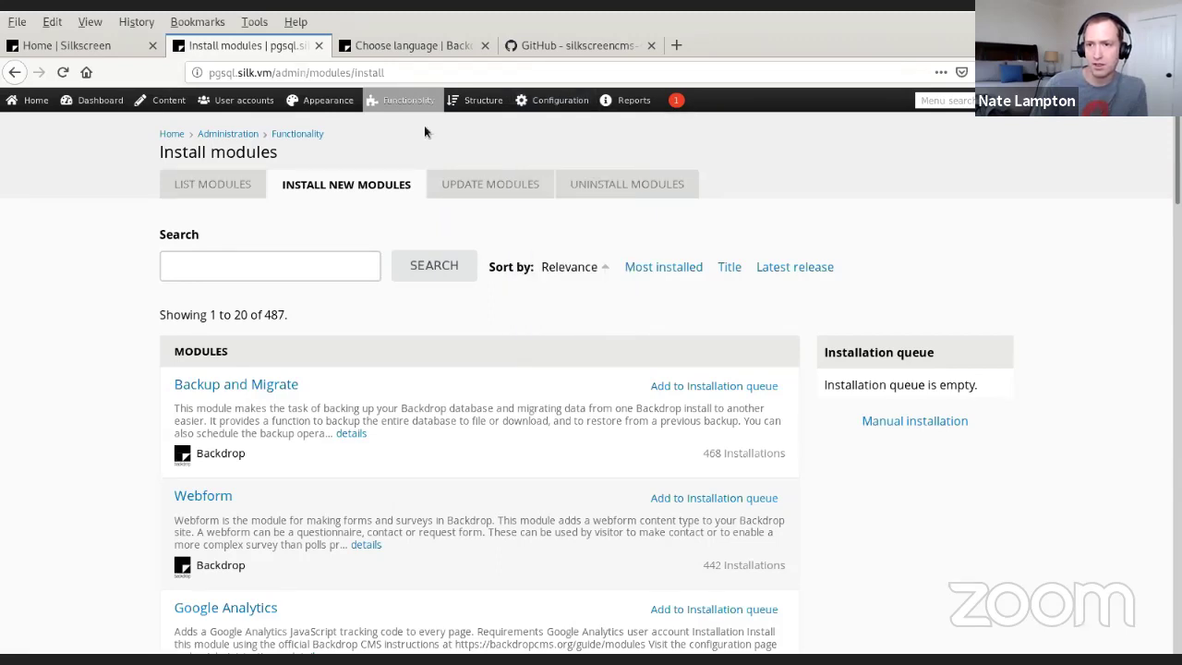
# Go back from the config_layered readme to the contrib repository list, then show the silk.vm home page
pyautogui.click(556, 45)
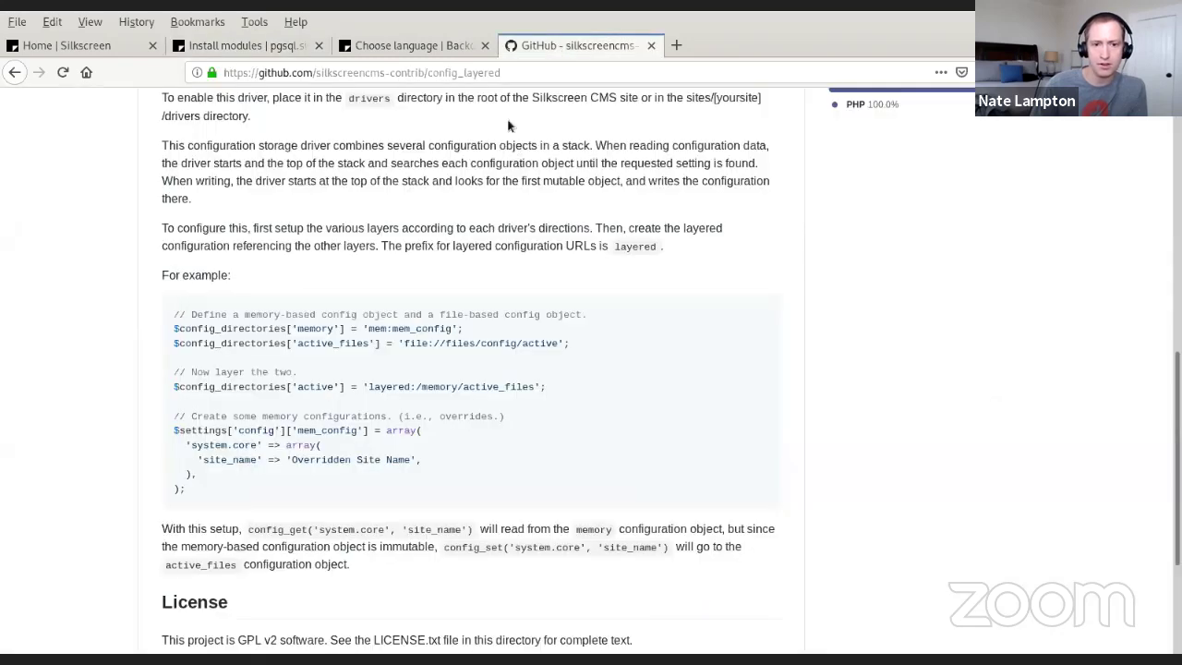
pyautogui.click(5, 77)
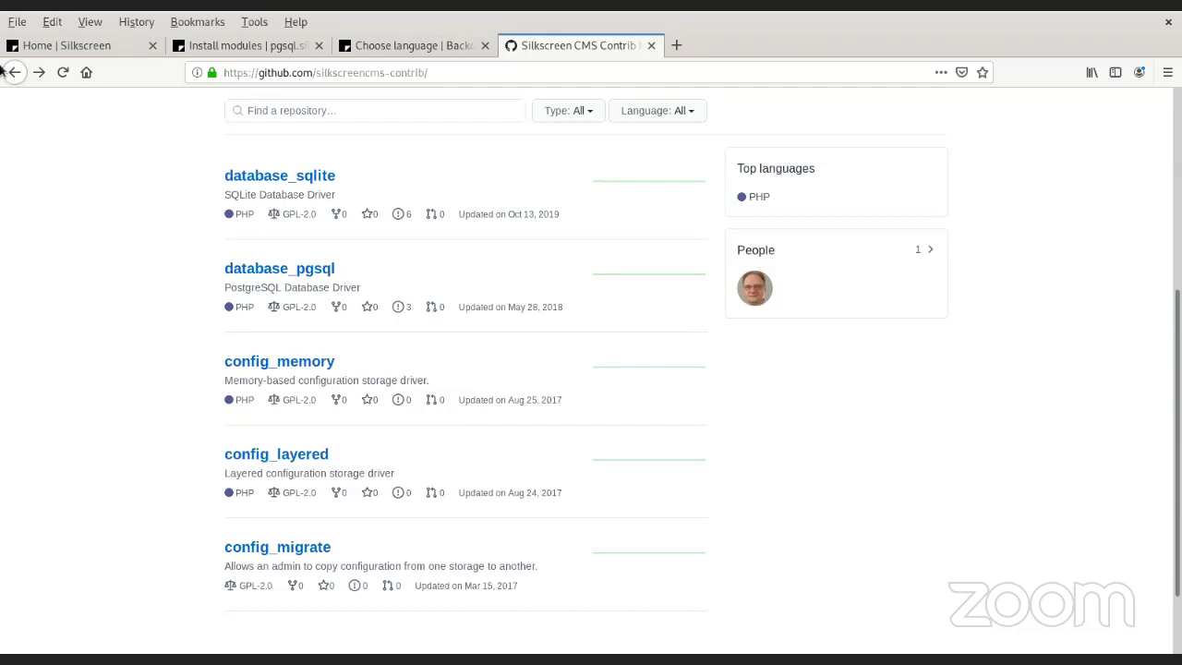
pyautogui.click(82, 47)
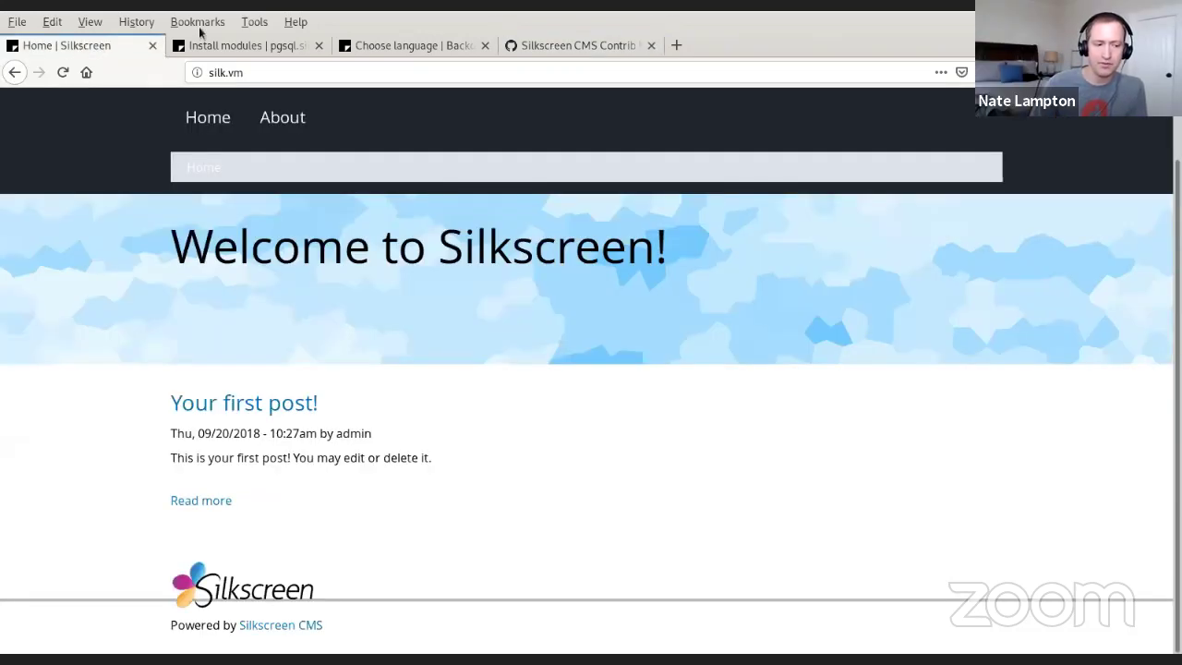
# Return through the SQLite installer tab to the PostgreSQL site's Install new modules page
pyautogui.click(402, 48)
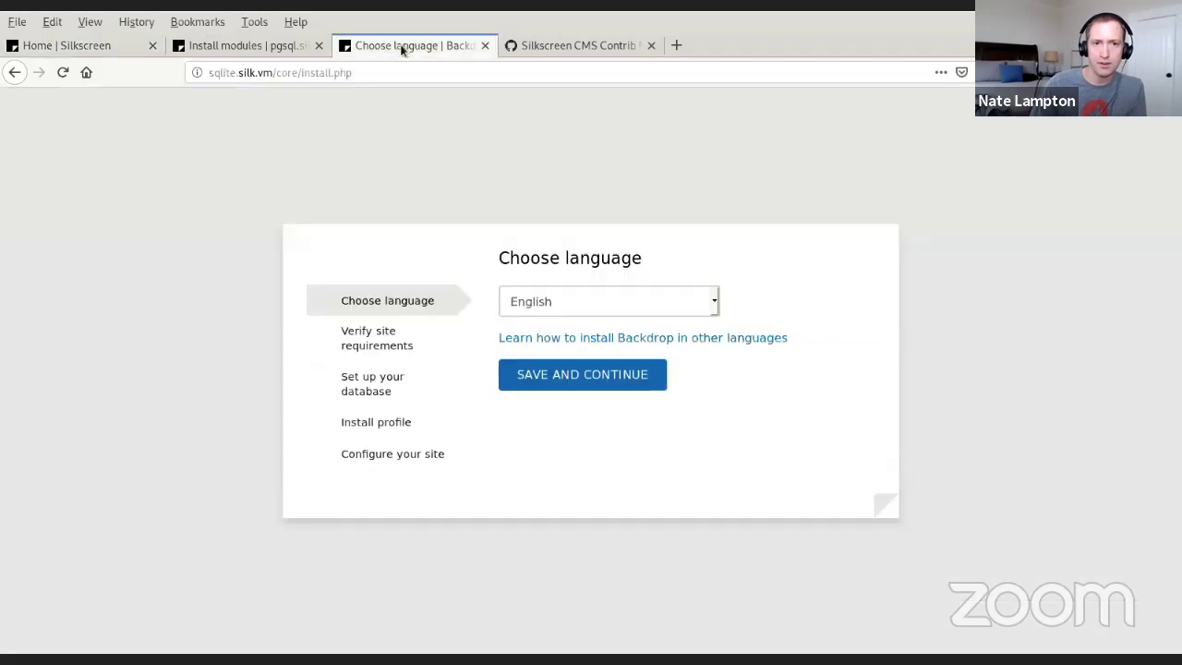
pyautogui.click(274, 47)
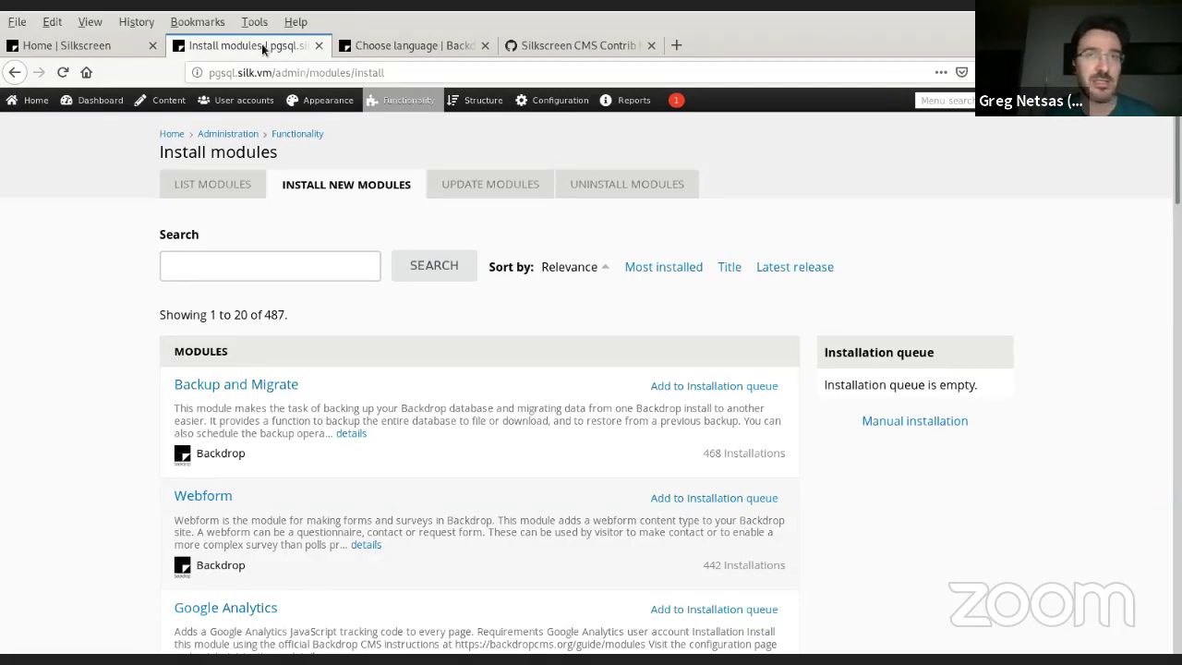
# Open Configuration > Development > Configuration management, which reports no staged configuration changes
pyautogui.moveTo(563, 100)
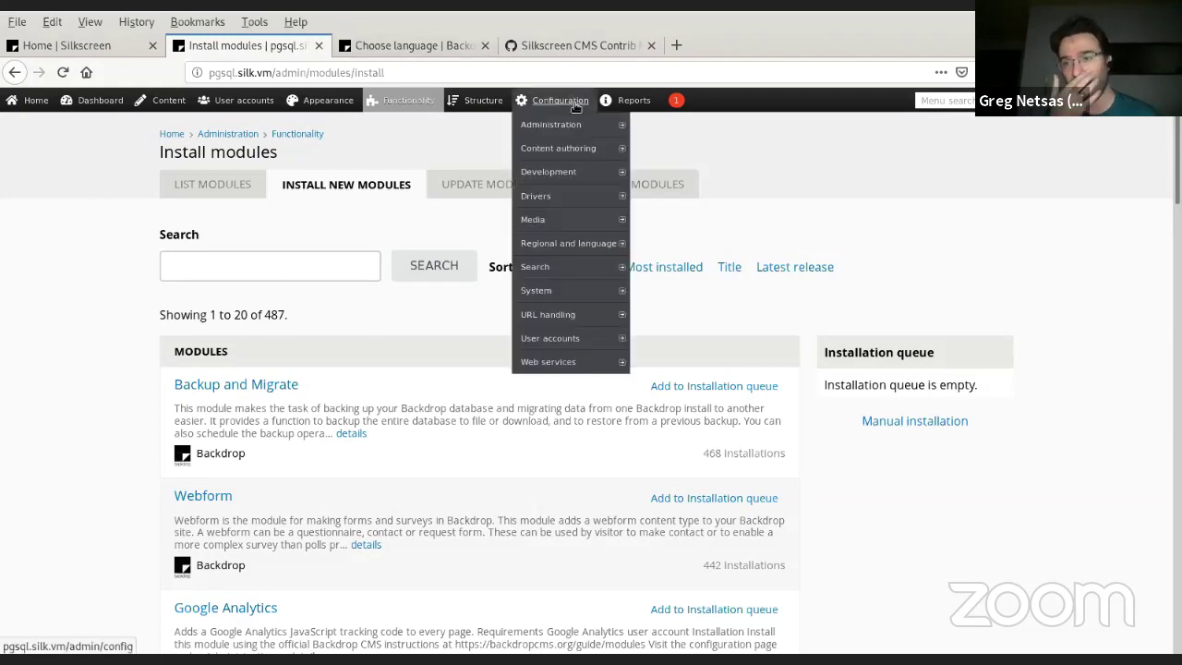
pyautogui.moveTo(549, 290)
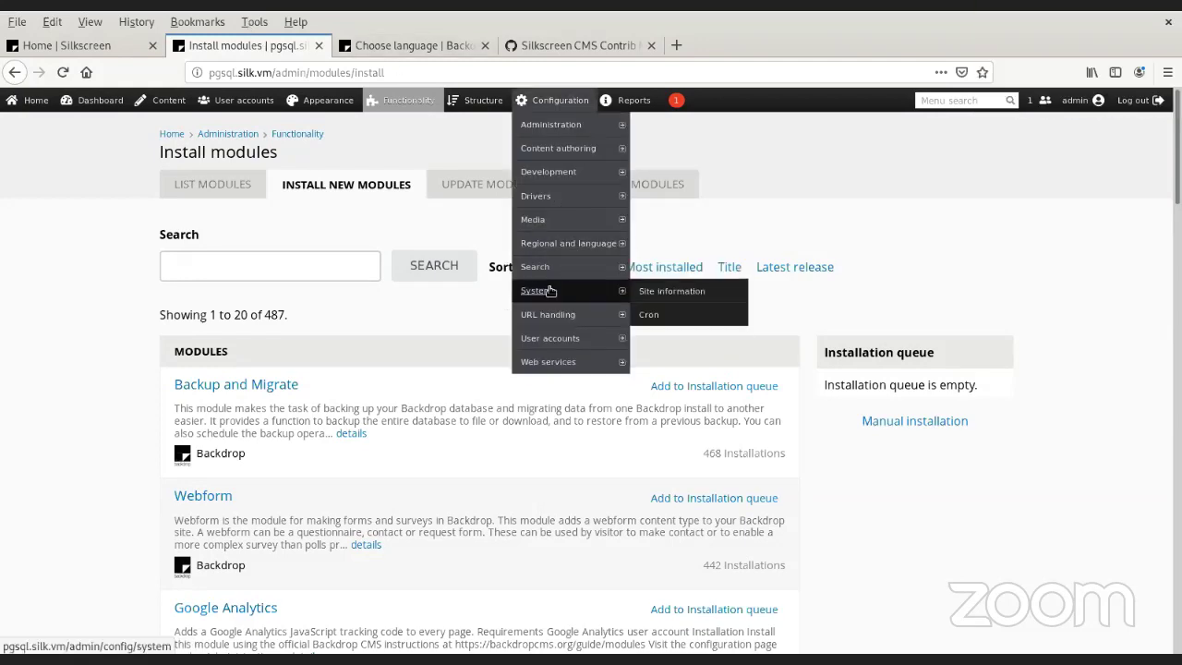
pyautogui.moveTo(545, 270)
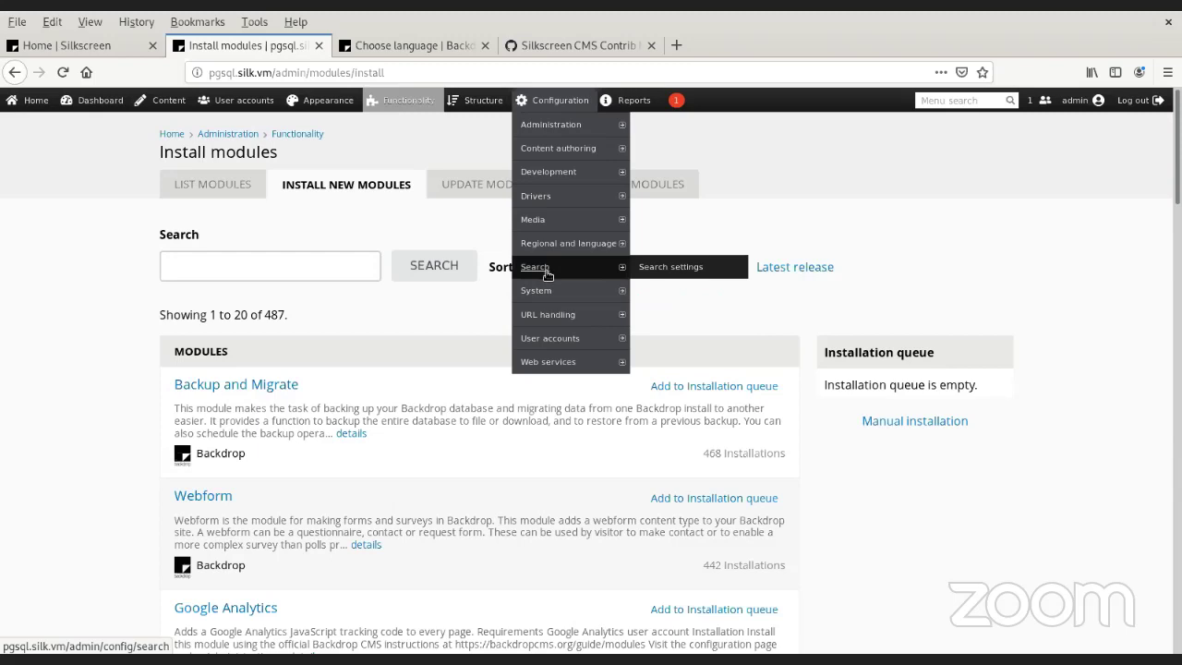
pyautogui.moveTo(545, 173)
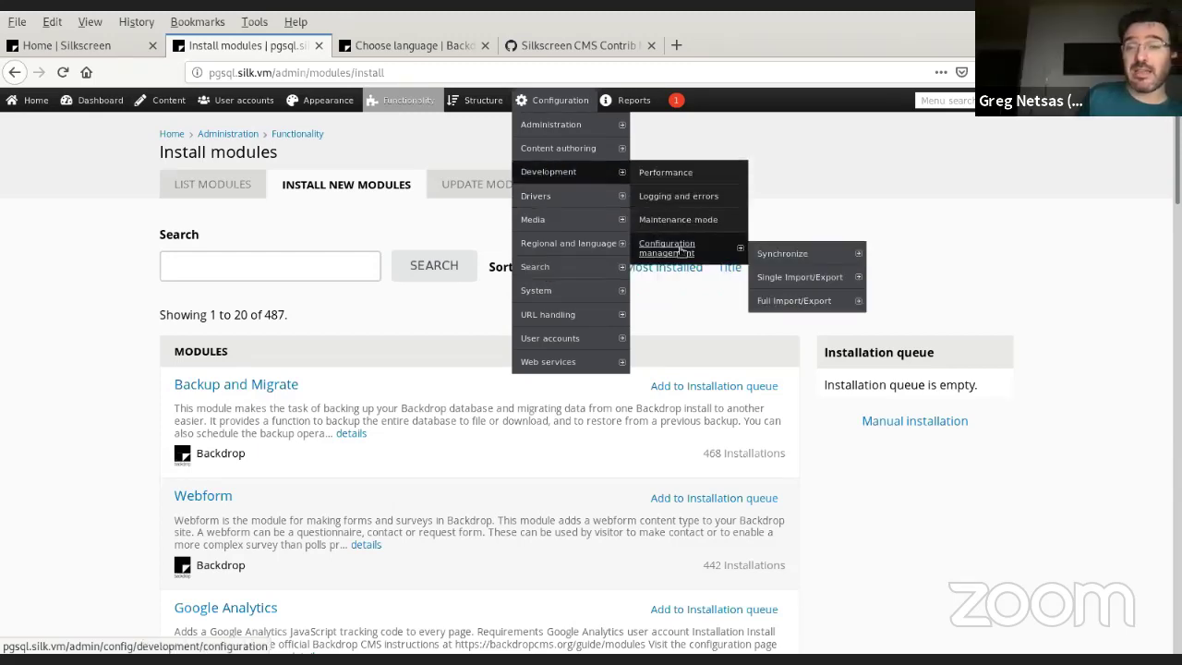
pyautogui.click(681, 250)
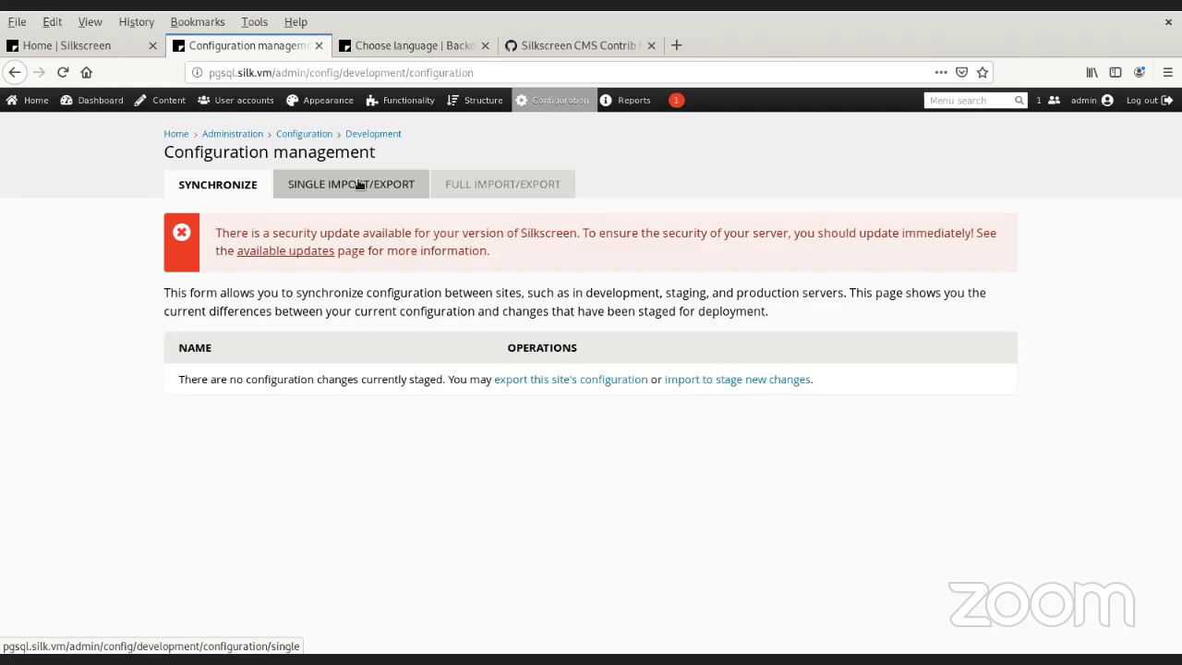
pyautogui.click(478, 185)
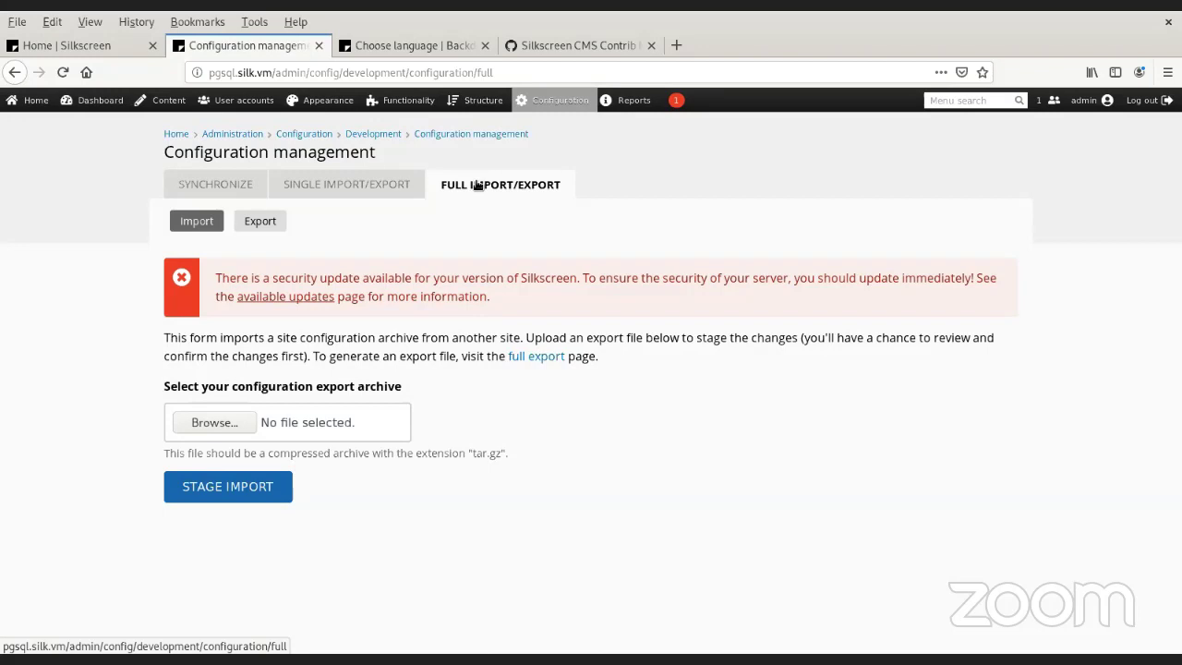
pyautogui.click(191, 183)
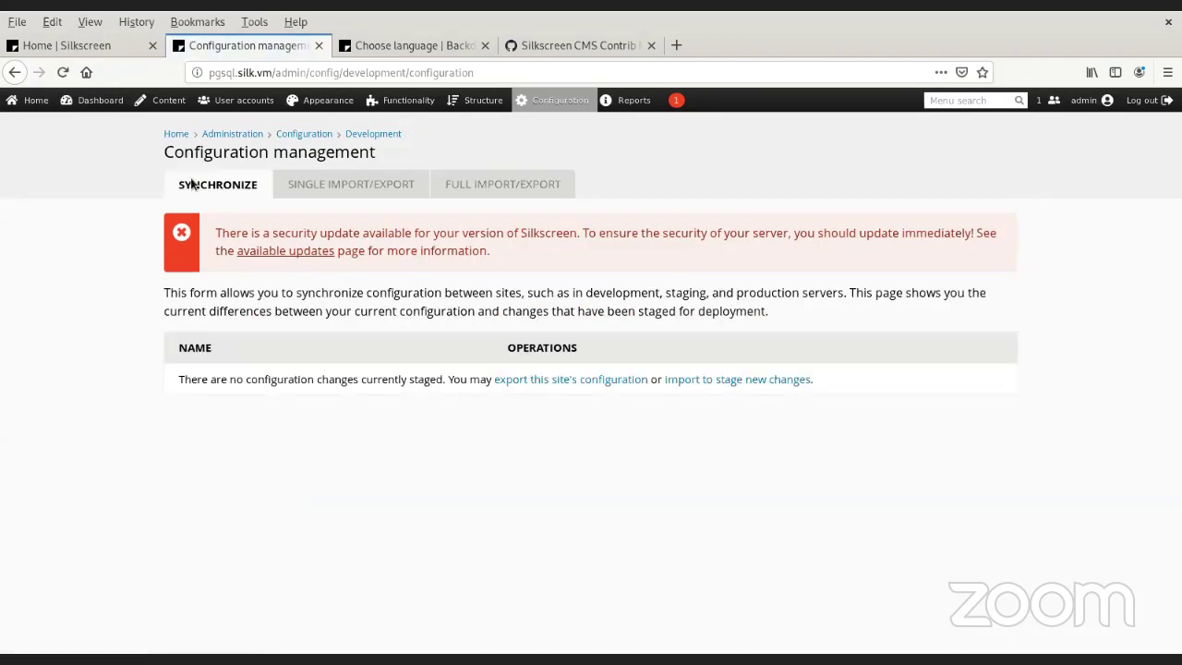
pyautogui.click(560, 47)
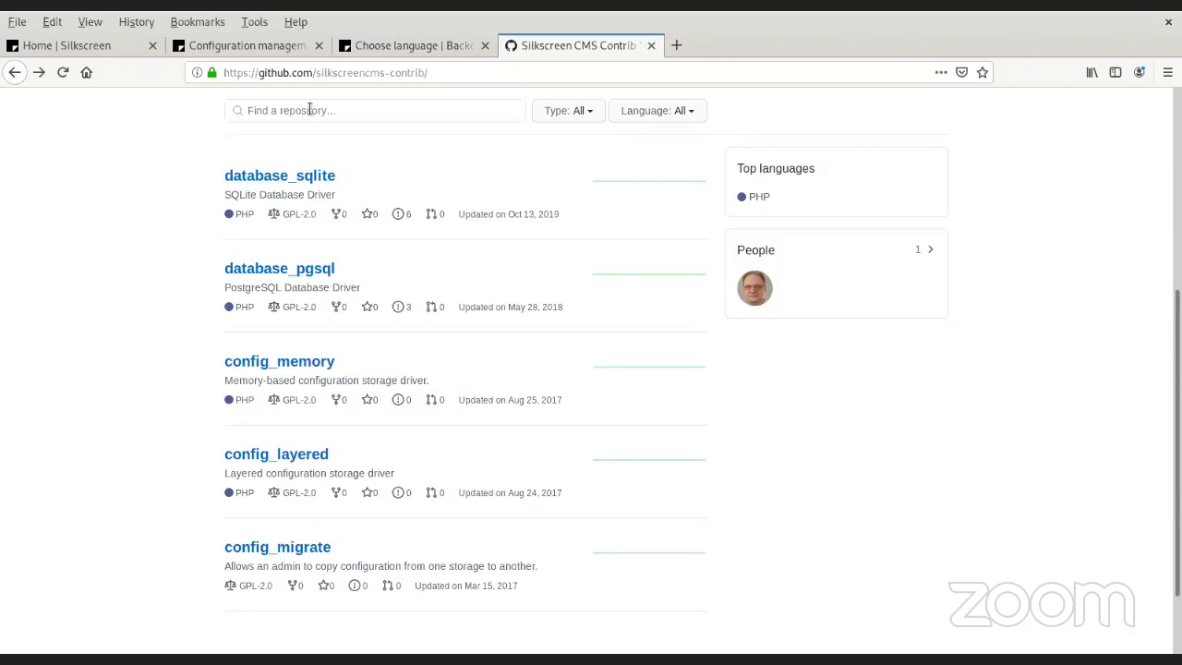
pyautogui.click(201, 46)
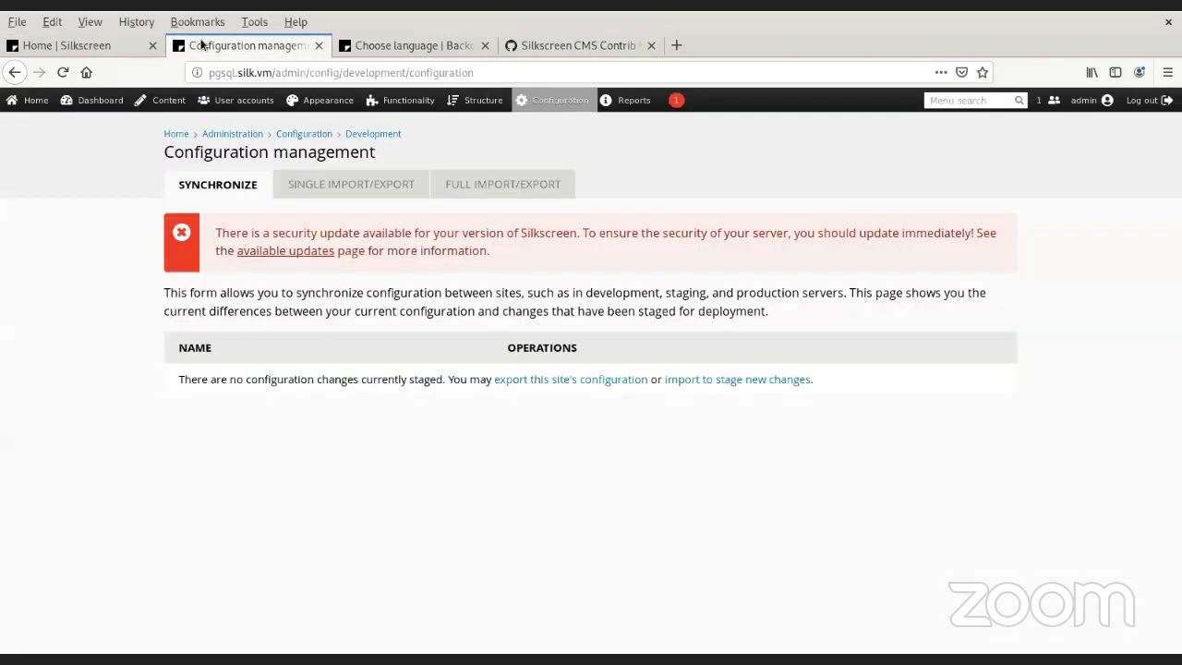
# Return to Configuration management, then open Configuration > Drivers for the pgsql.silk.vm site
pyautogui.click(412, 46)
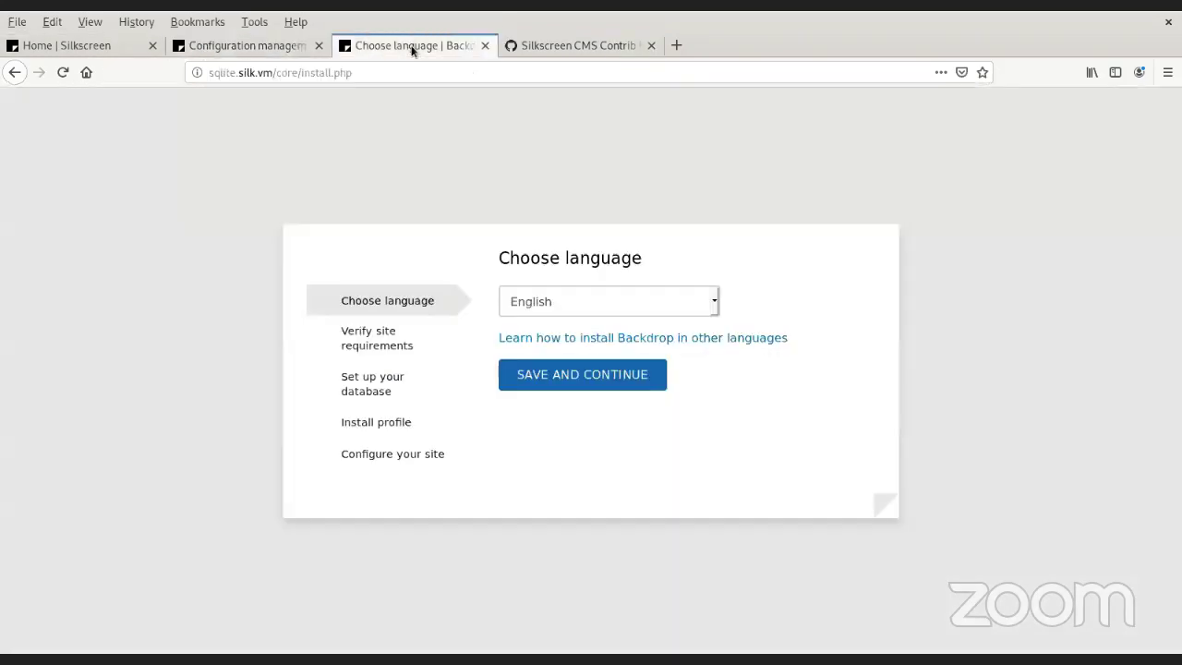
pyautogui.click(269, 48)
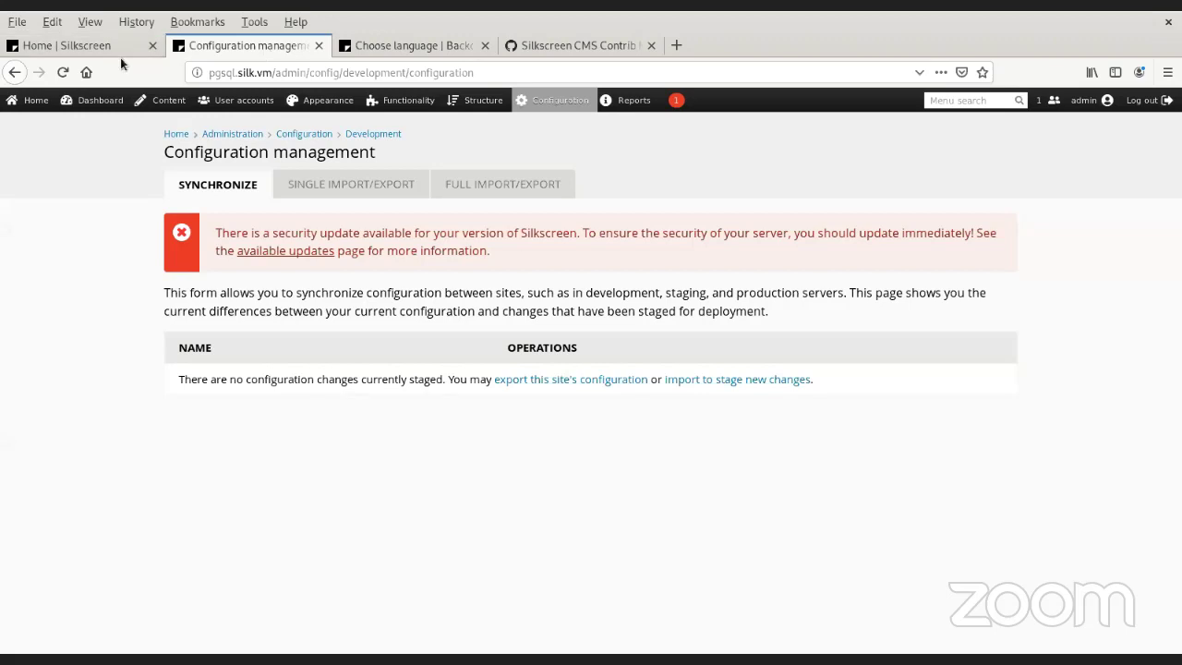
pyautogui.moveTo(488, 103)
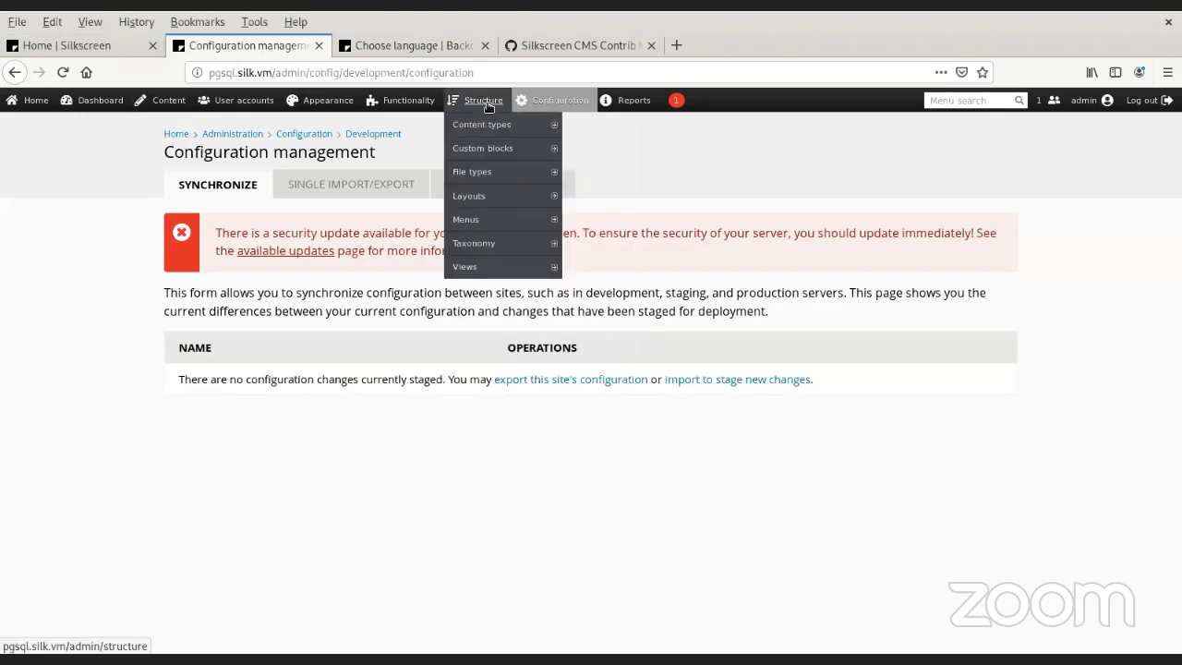
pyautogui.moveTo(492, 202)
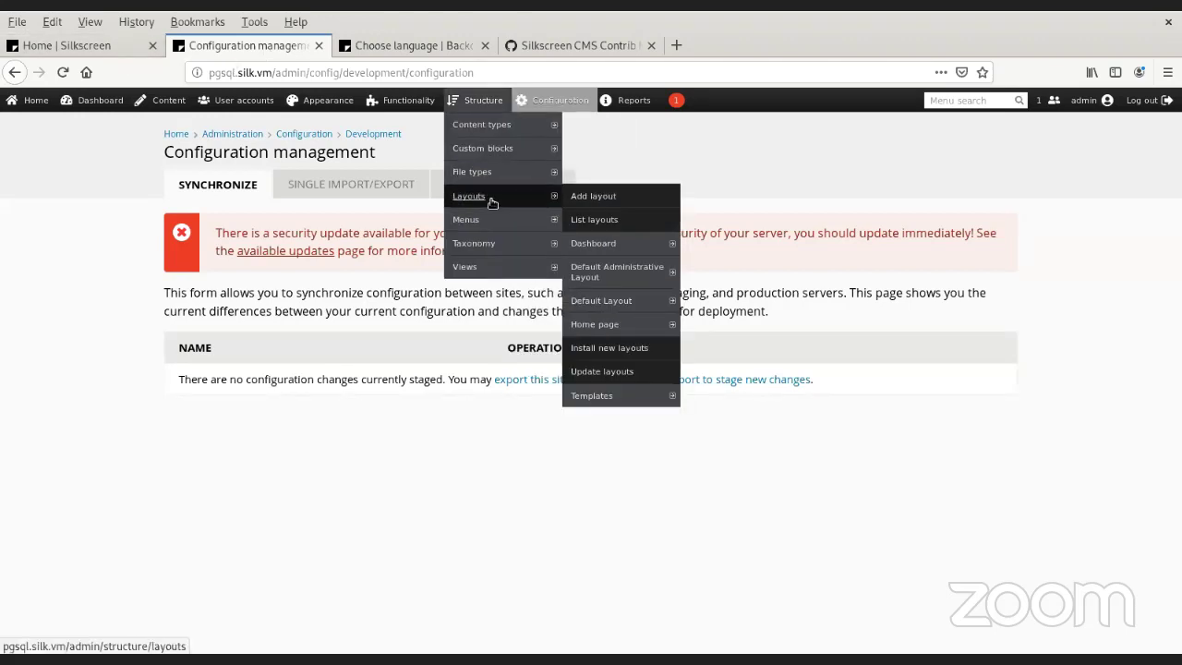
pyautogui.moveTo(554, 100)
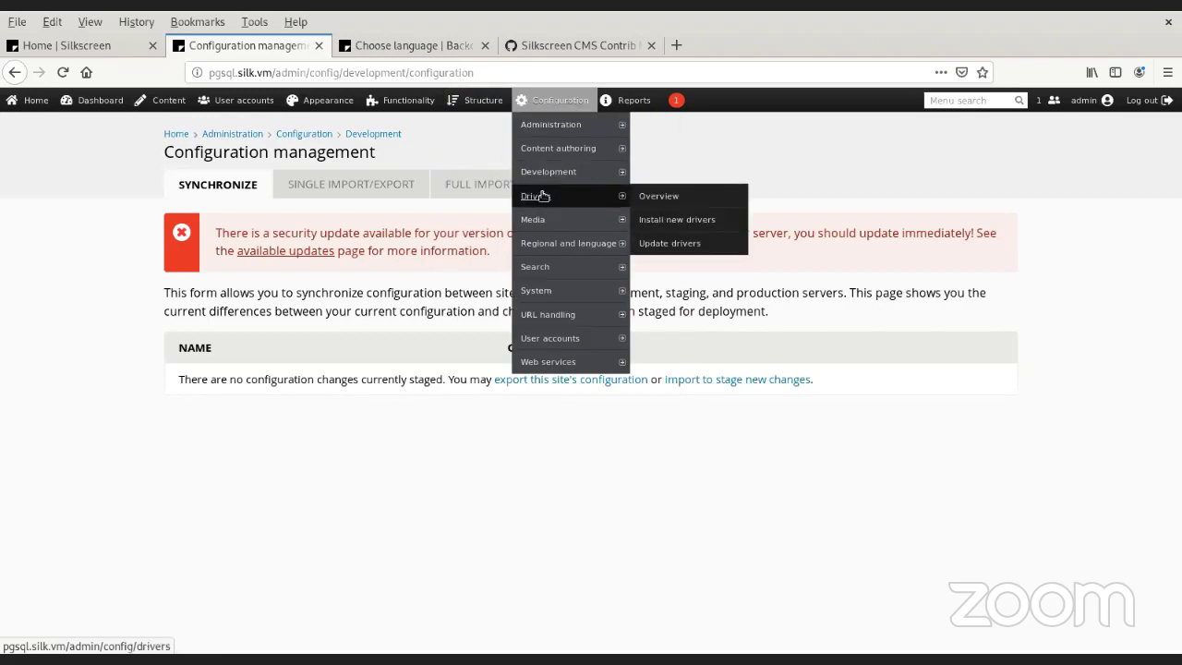
pyautogui.click(543, 196)
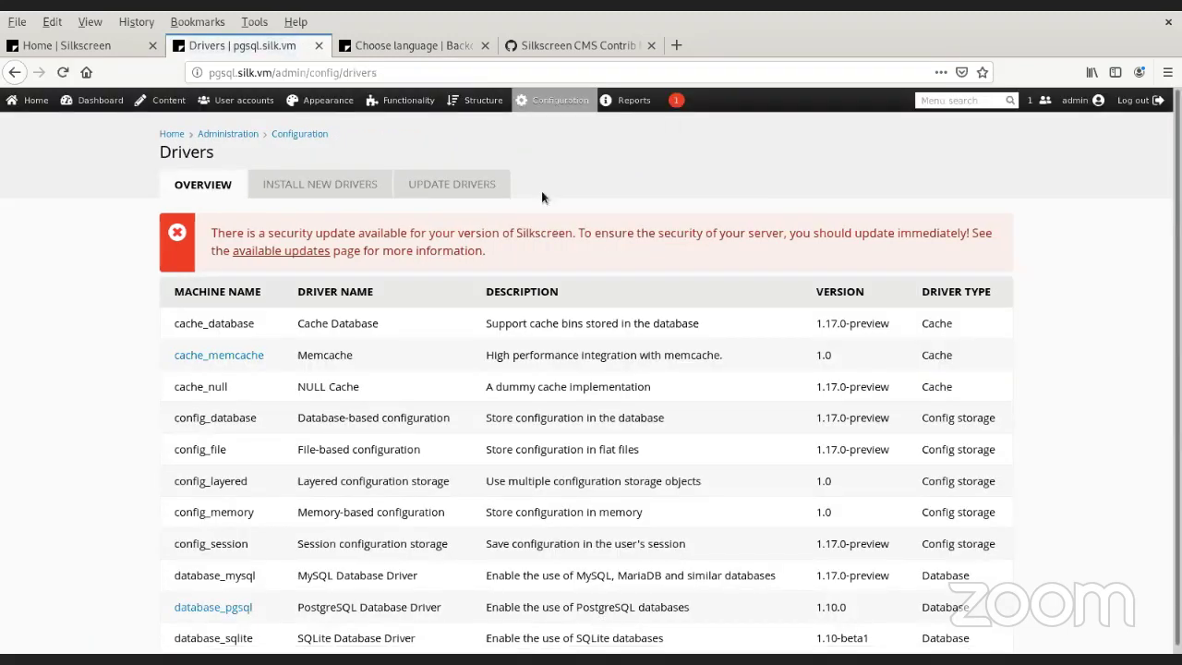
pyautogui.scroll(-1, 150, 446)
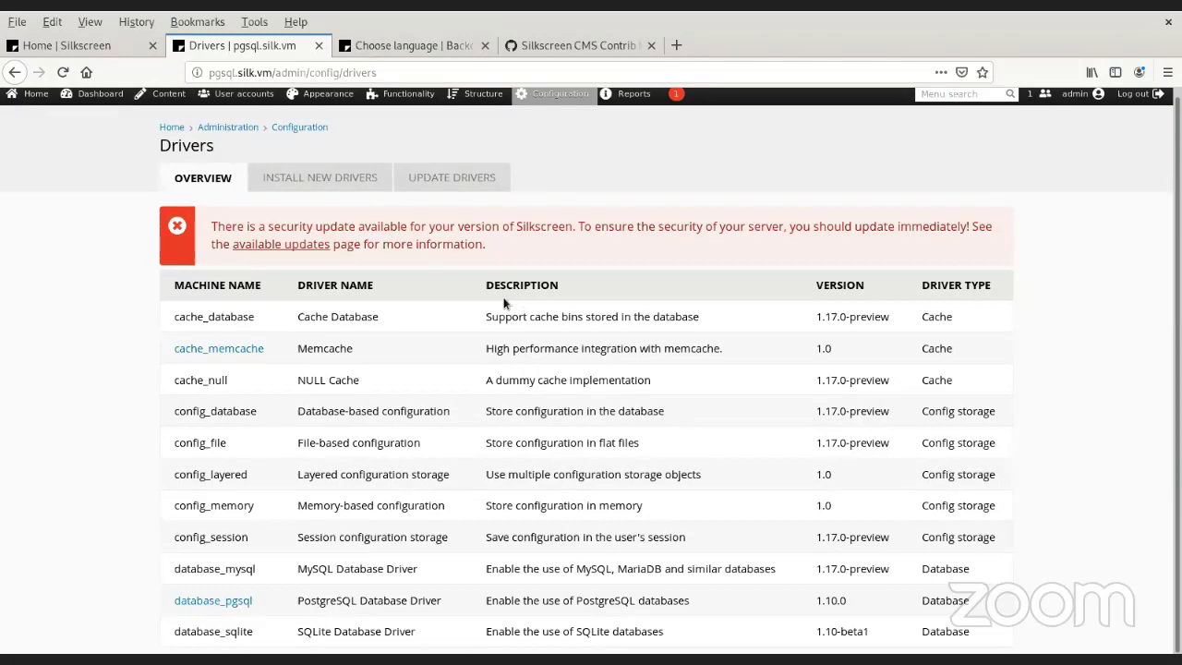
pyautogui.click(570, 51)
# Open config_layered and select the memory config directory line in its README example
pyautogui.click(274, 467)
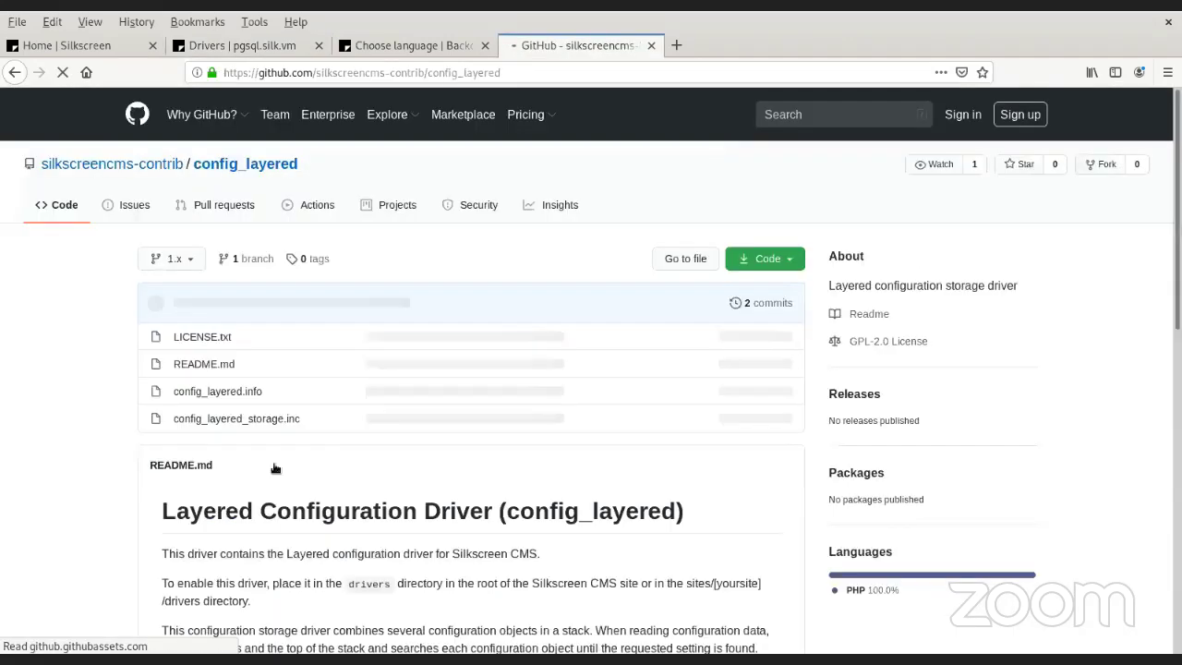
pyautogui.scroll(-10, 275, 443)
pyautogui.tripleClick(304, 265)
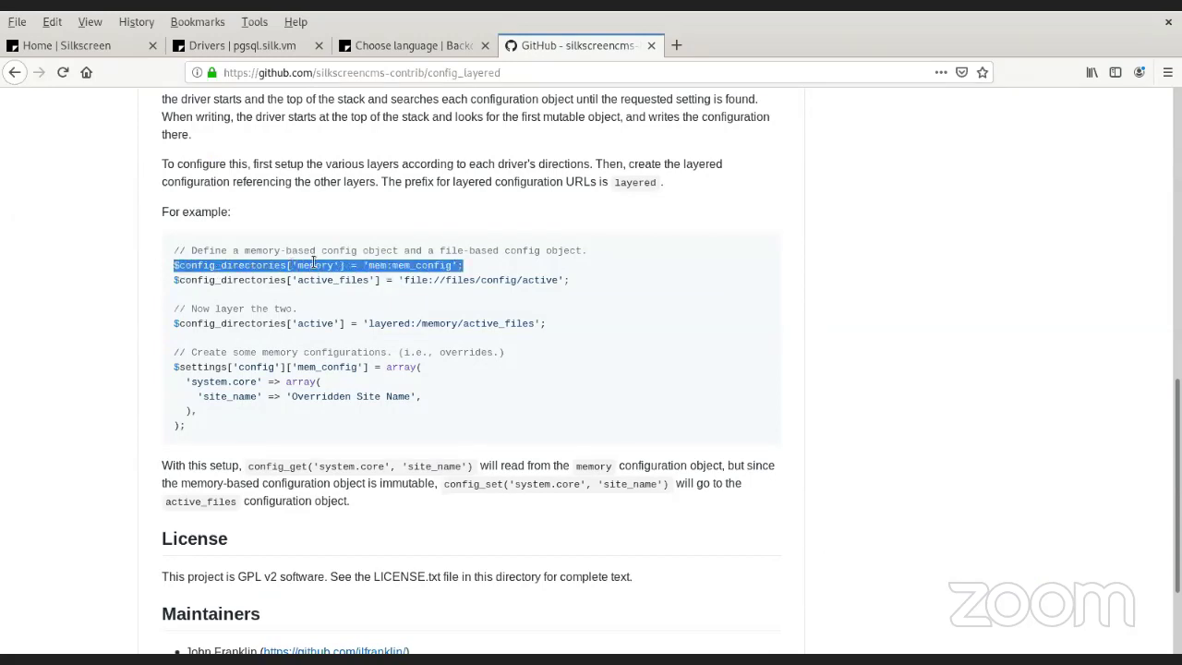
pyautogui.click(484, 279)
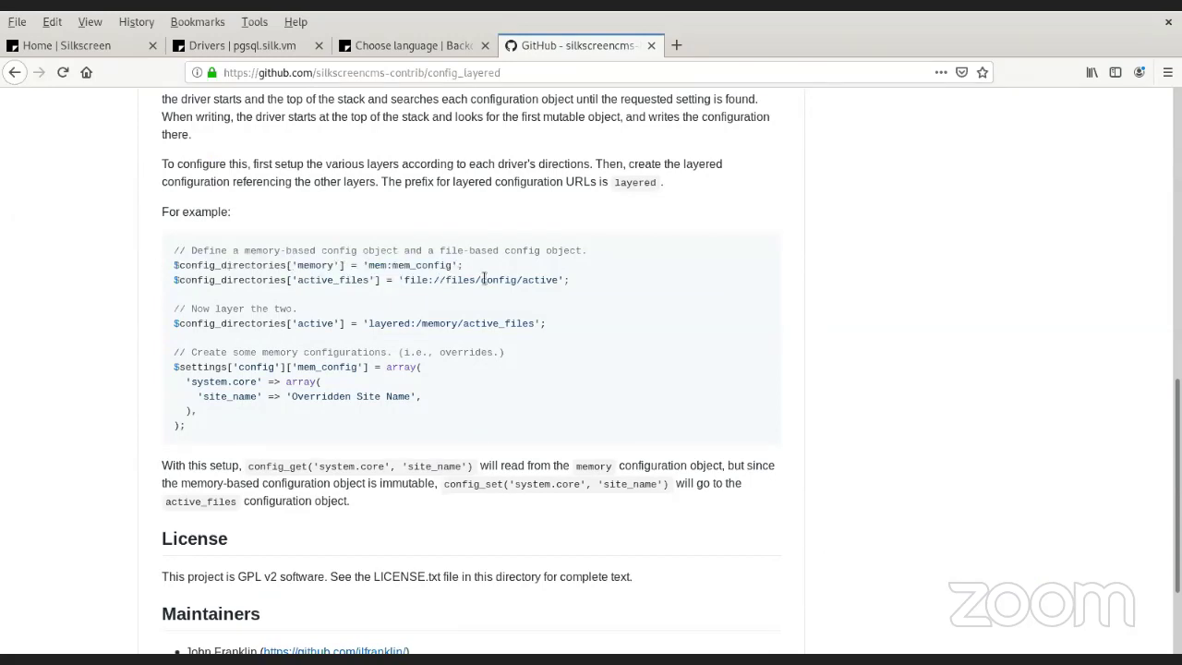
# Pick out 'active' in the file path, then show the SQLite site's Choose language installer step
pyautogui.doubleClick(524, 280)
pyautogui.scroll(-3, 553, 331)
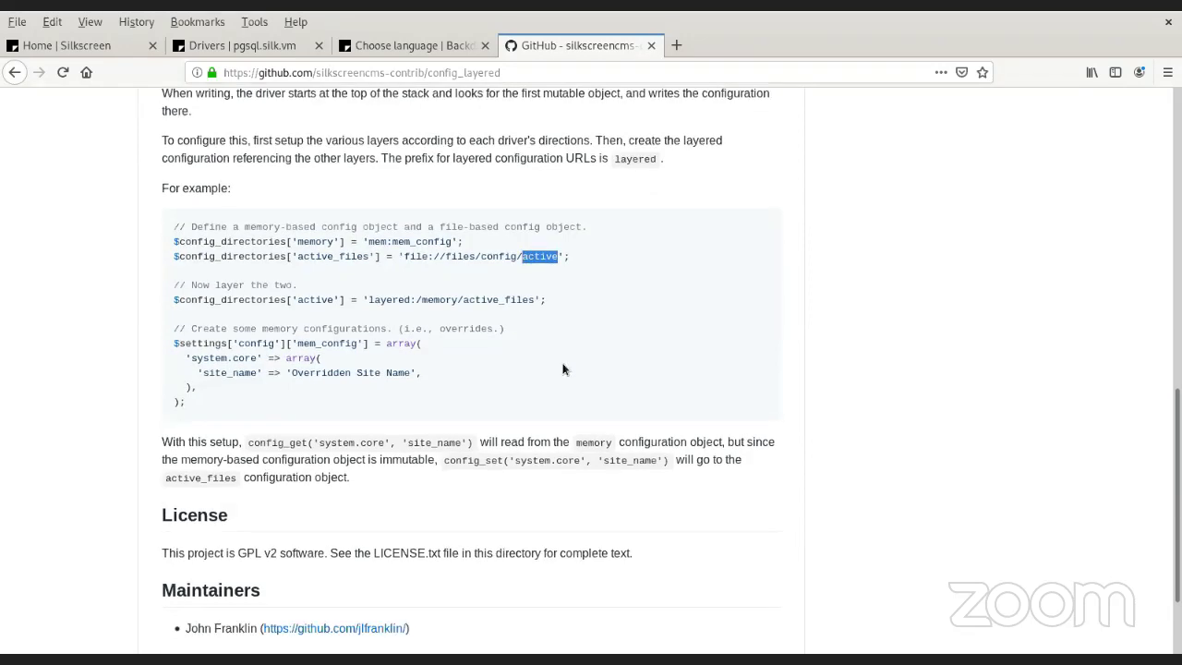
pyautogui.scroll(6, 562, 370)
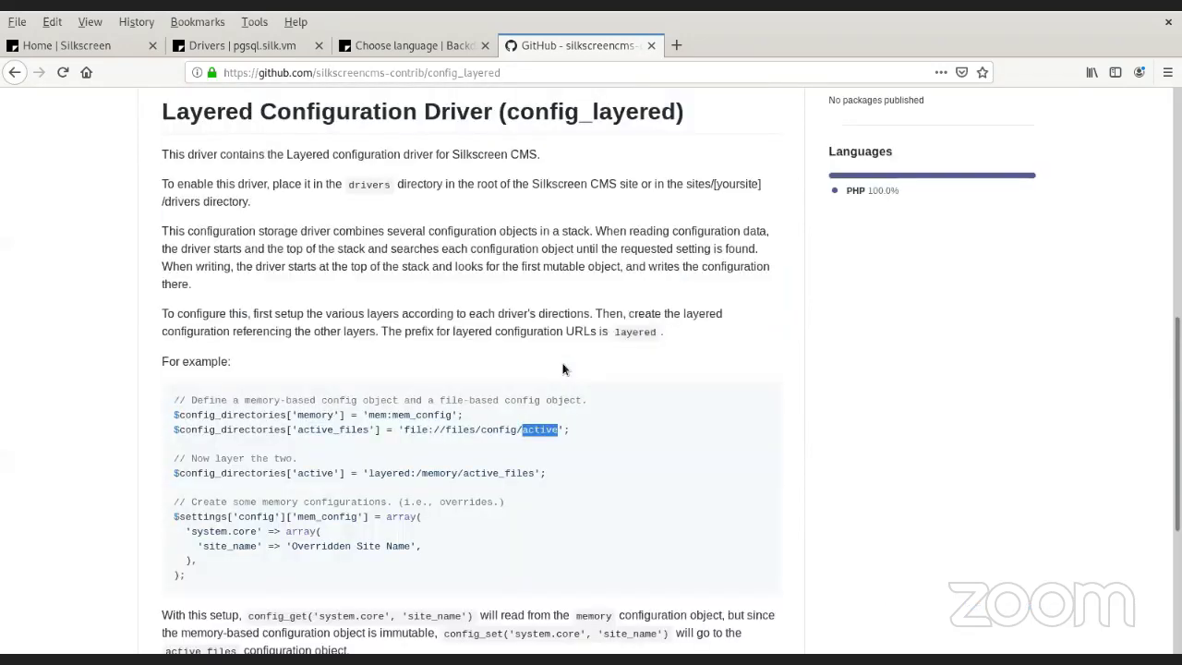
pyautogui.click(393, 50)
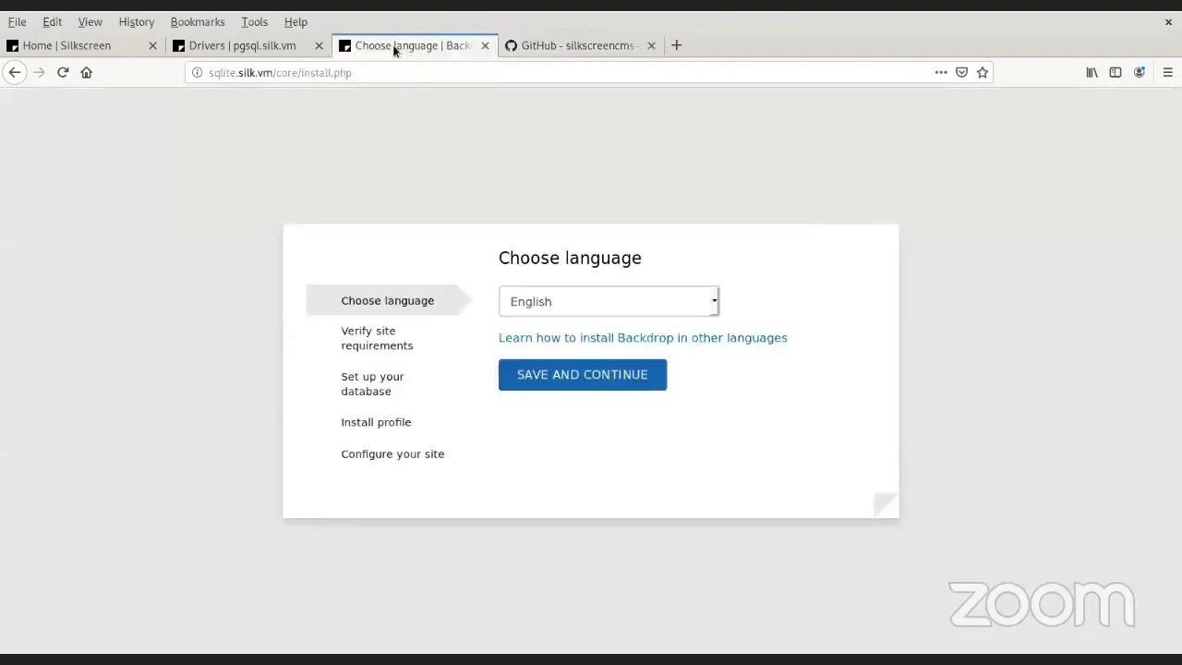
# Go back to the pgsql.silk.vm Drivers overview and review its cache, config storage and database drivers
pyautogui.click(259, 50)
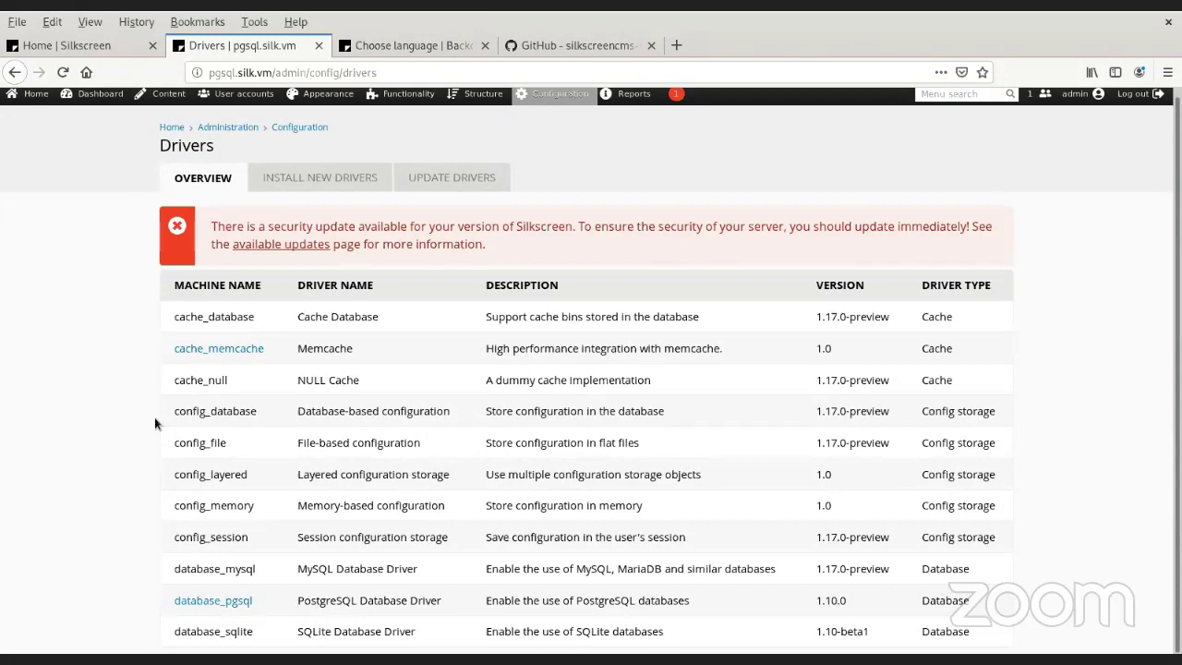
pyautogui.scroll(1, 149, 421)
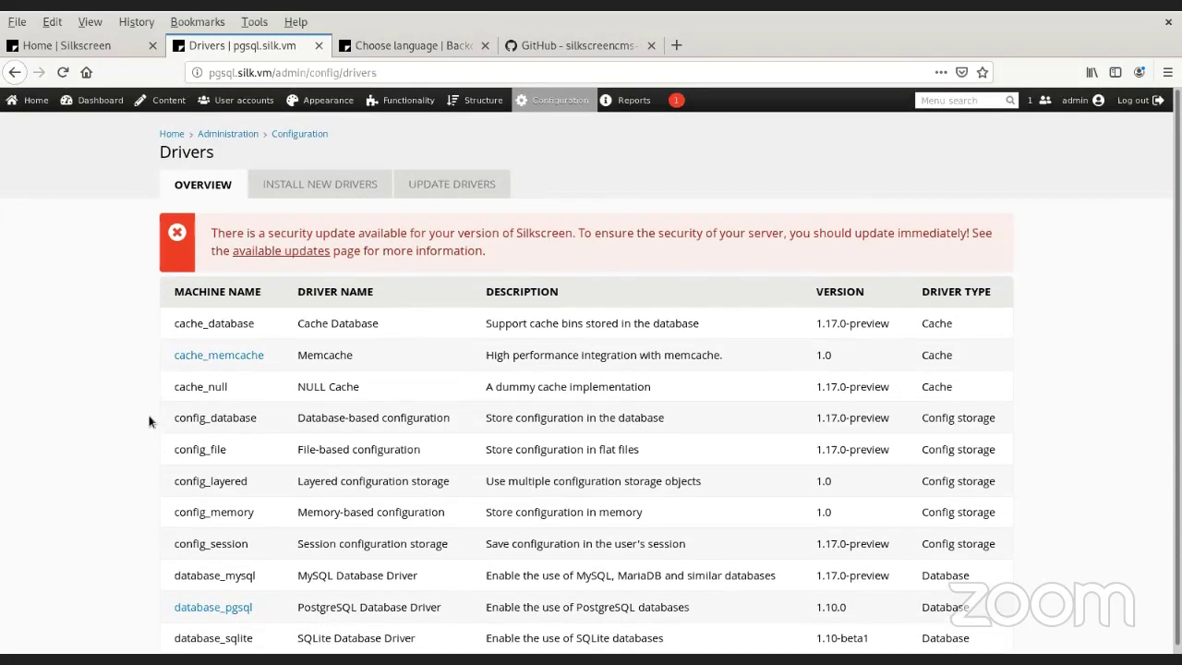
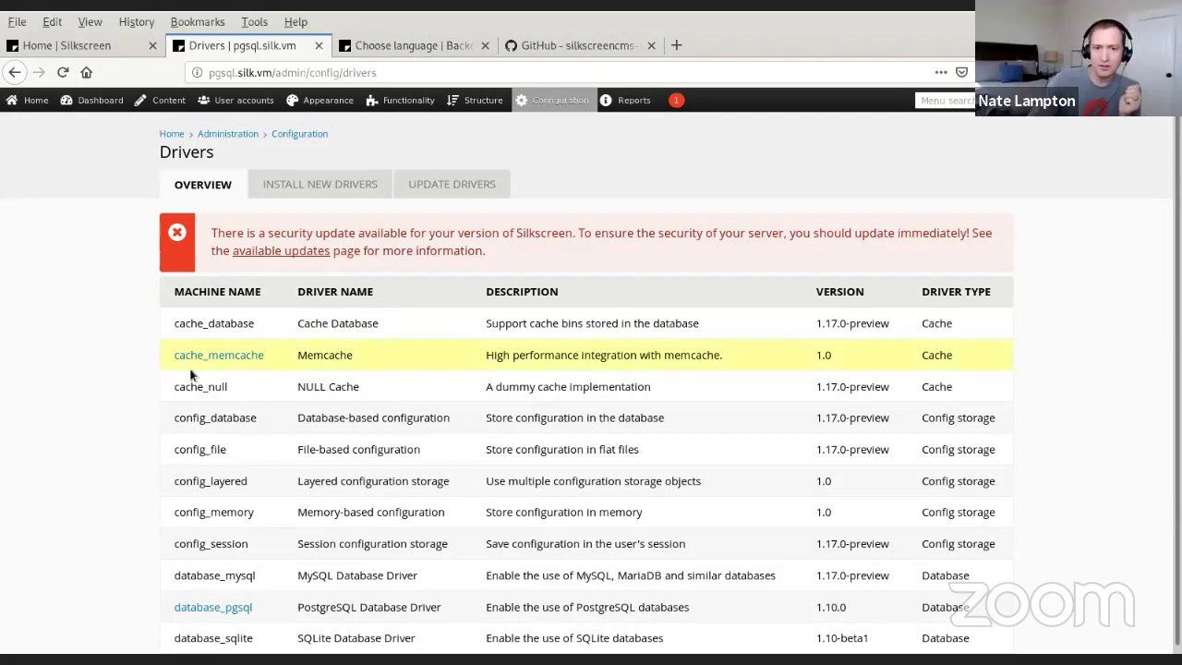
# Skim the Drivers Overview table, then bring up the silkscreencms-contrib GitHub page
pyautogui.scroll(-1, 105, 441)
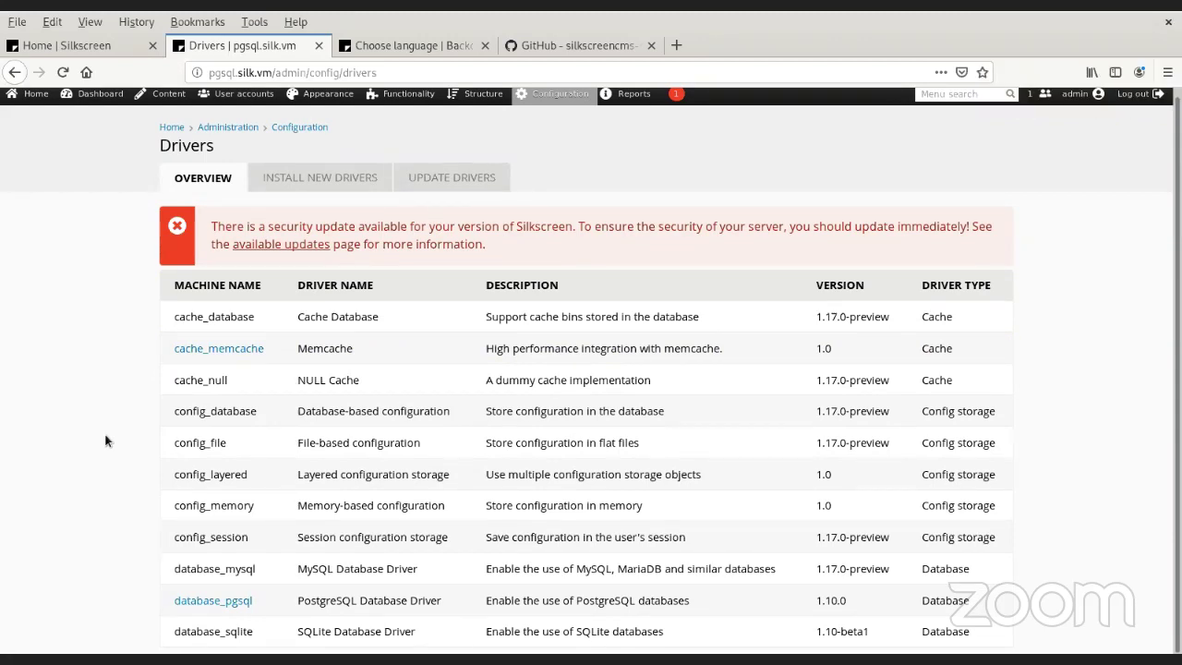
pyautogui.scroll(1, 105, 442)
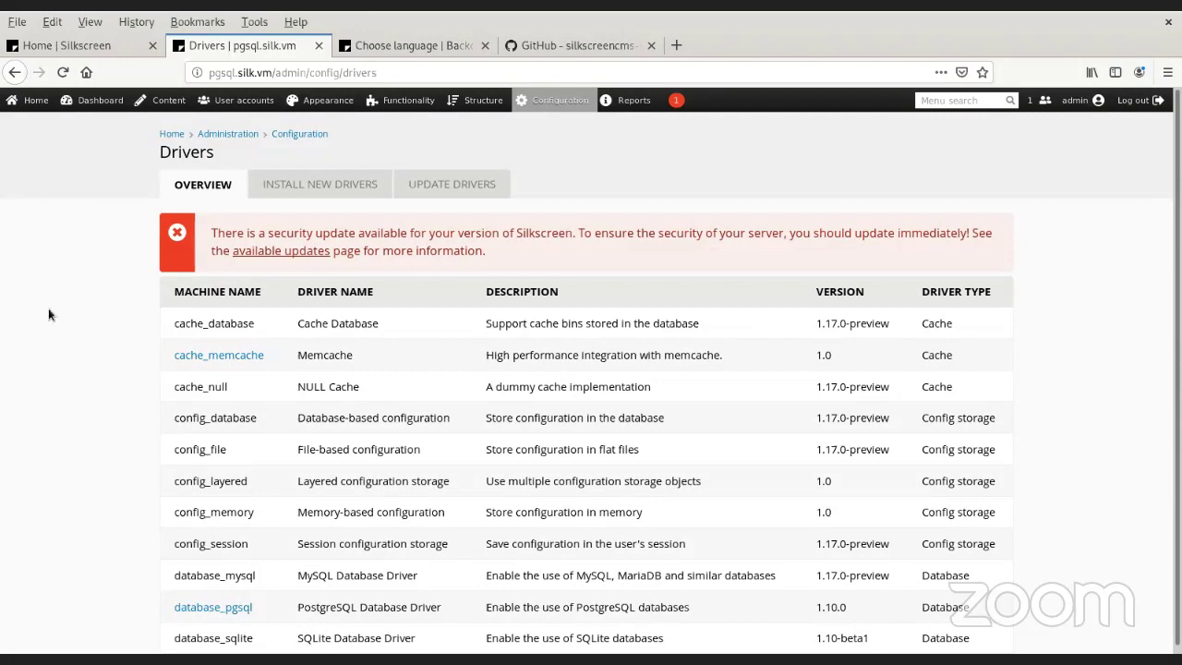
pyautogui.click(581, 44)
# Go back from the Layered Configuration Driver page to the silkscreencms-contrib repository list
pyautogui.click(14, 73)
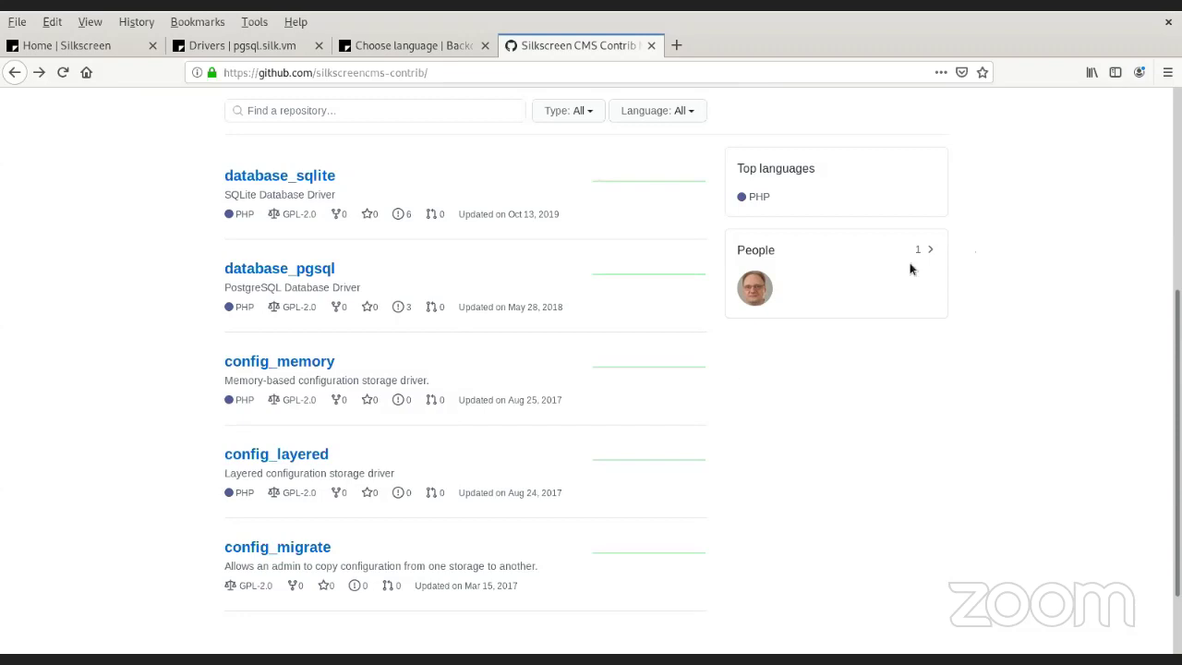
# Scroll through the five contrib repositories, including database_sqlite and database_pgsql, ending at the top
pyautogui.scroll(3, 260, 370)
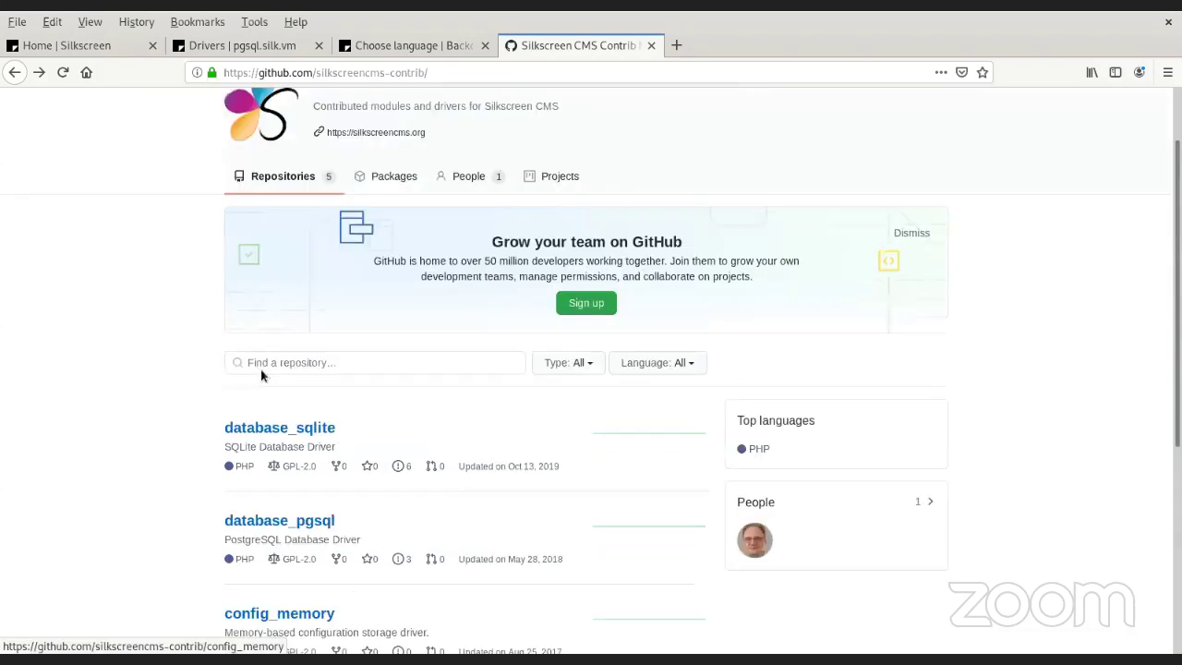
pyautogui.scroll(-5, 137, 375)
pyautogui.scroll(3, 138, 375)
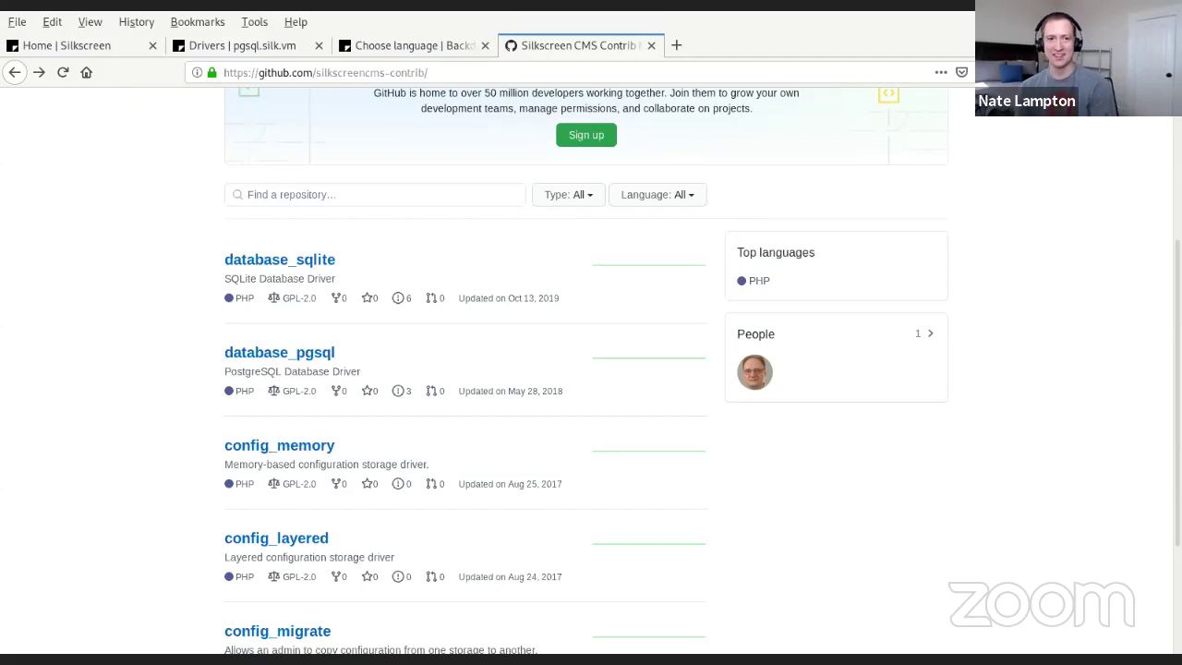
pyautogui.scroll(-1, 106, 489)
pyautogui.scroll(3, 106, 488)
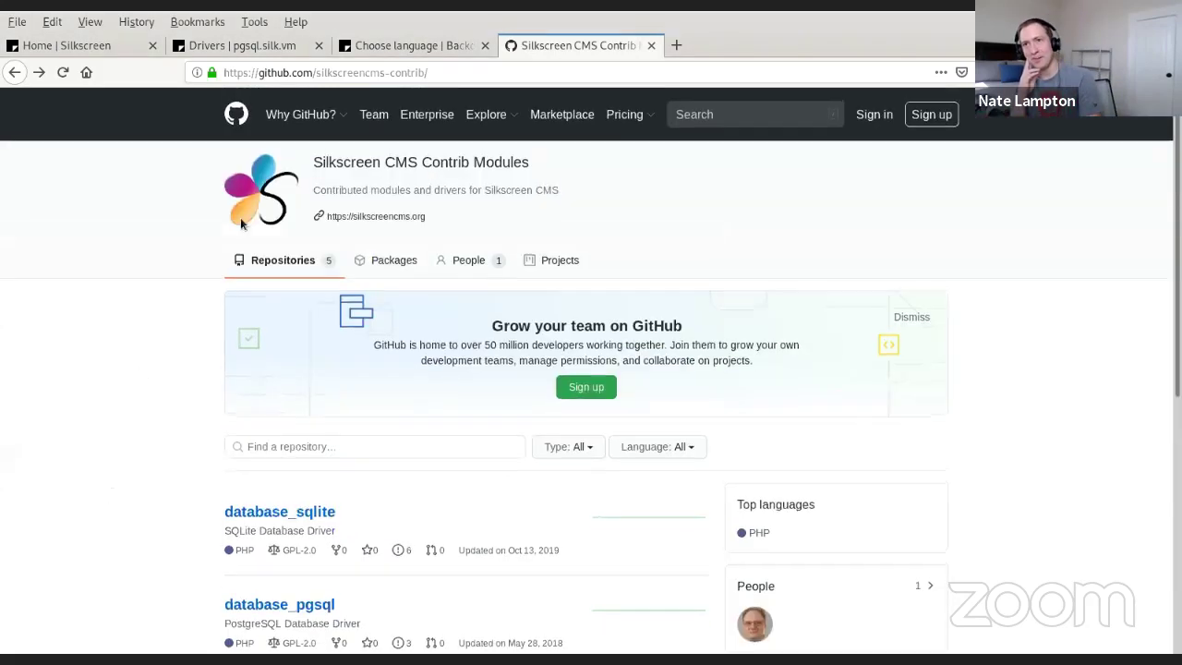
# Switch back to the 'Home | Silkscreen' homepage showing the Welcome to Silkscreen! banner
pyautogui.click(86, 48)
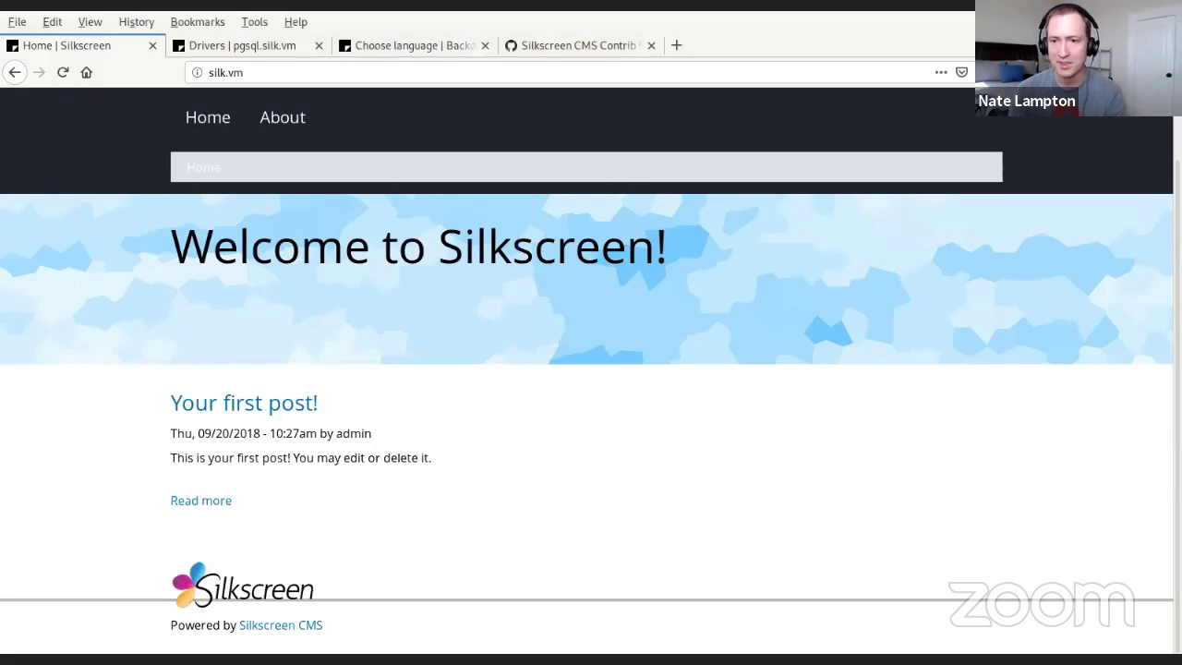
pyautogui.click(284, 338)
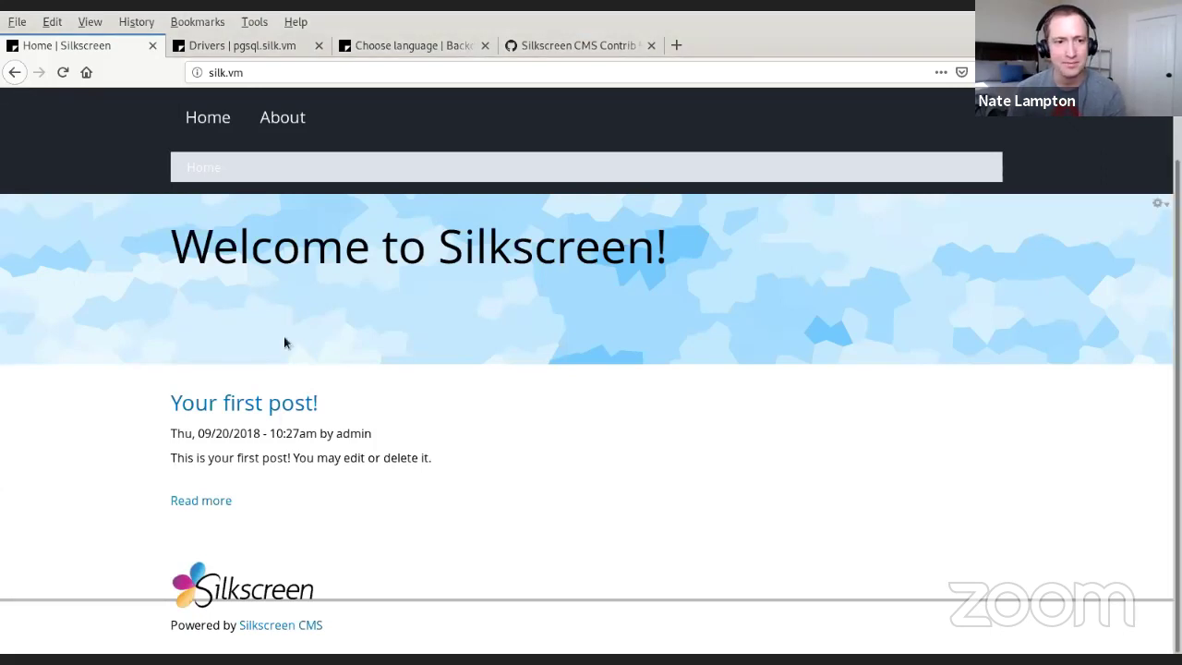